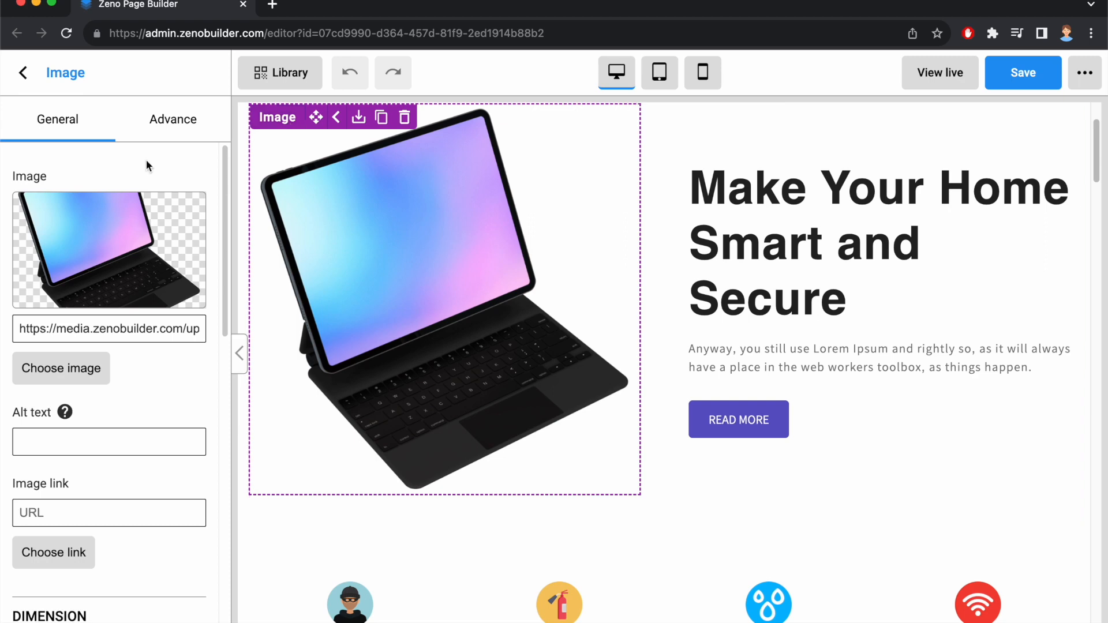
Step: Try replacing the laptop image with the wooden slat picture from the image library, and undo the replacement
{"action": "left_click", "coordinate": [67, 378]}
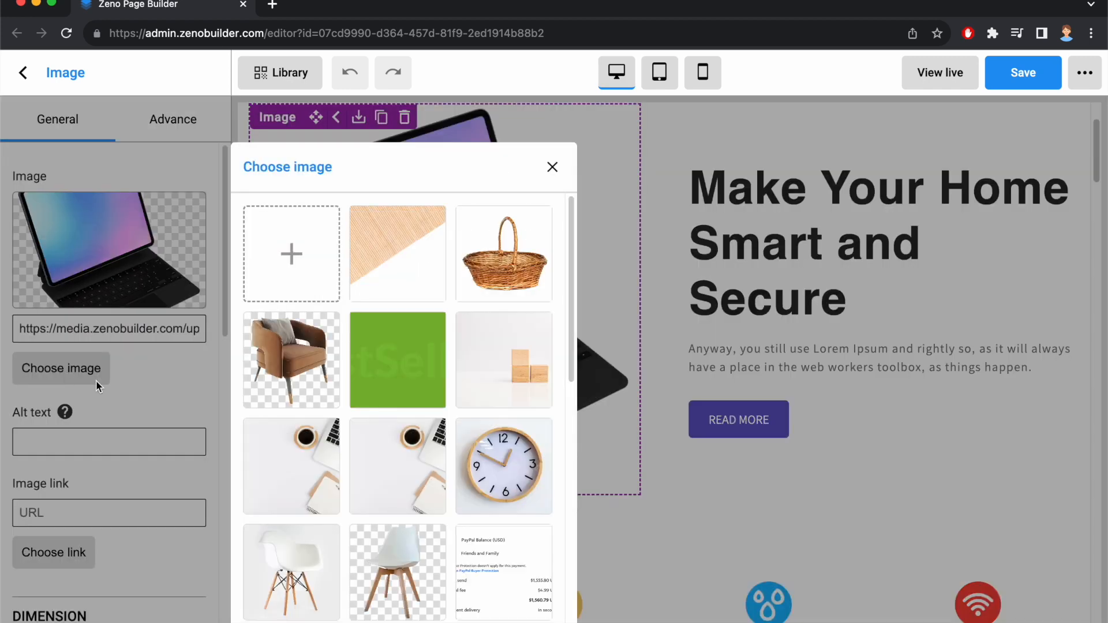
{"action": "left_click", "coordinate": [289, 266]}
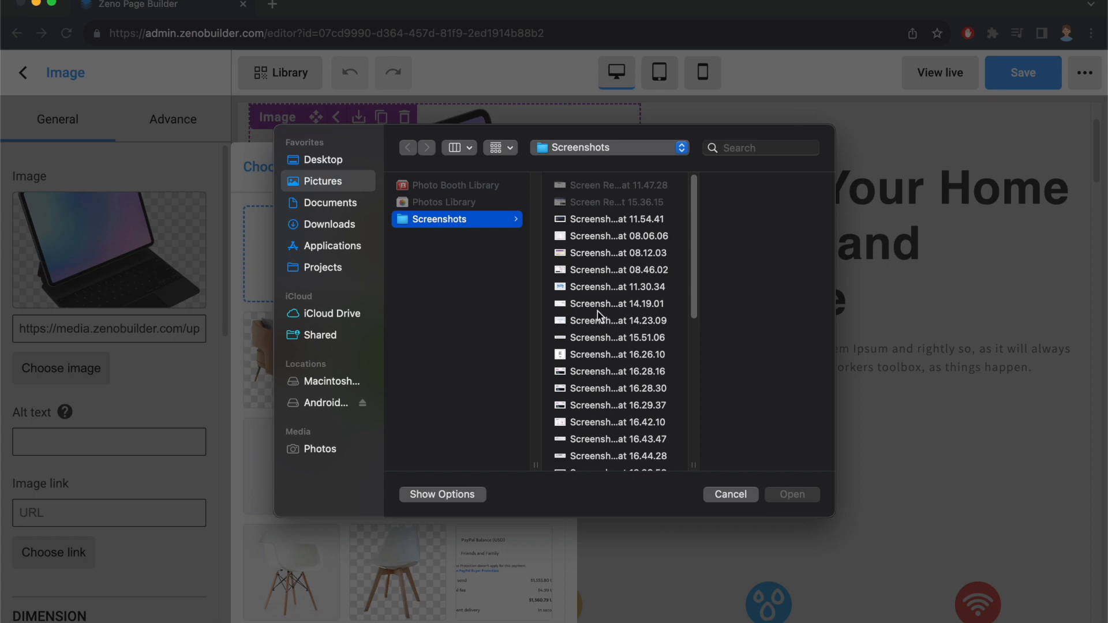
{"action": "left_click", "coordinate": [721, 495]}
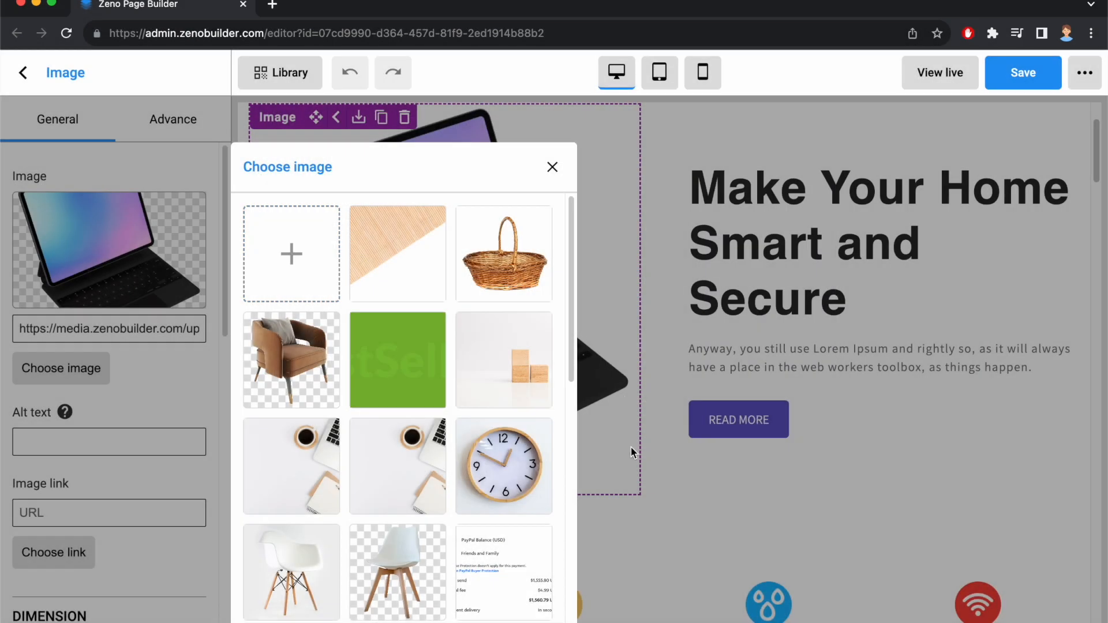
{"action": "left_click", "coordinate": [399, 264]}
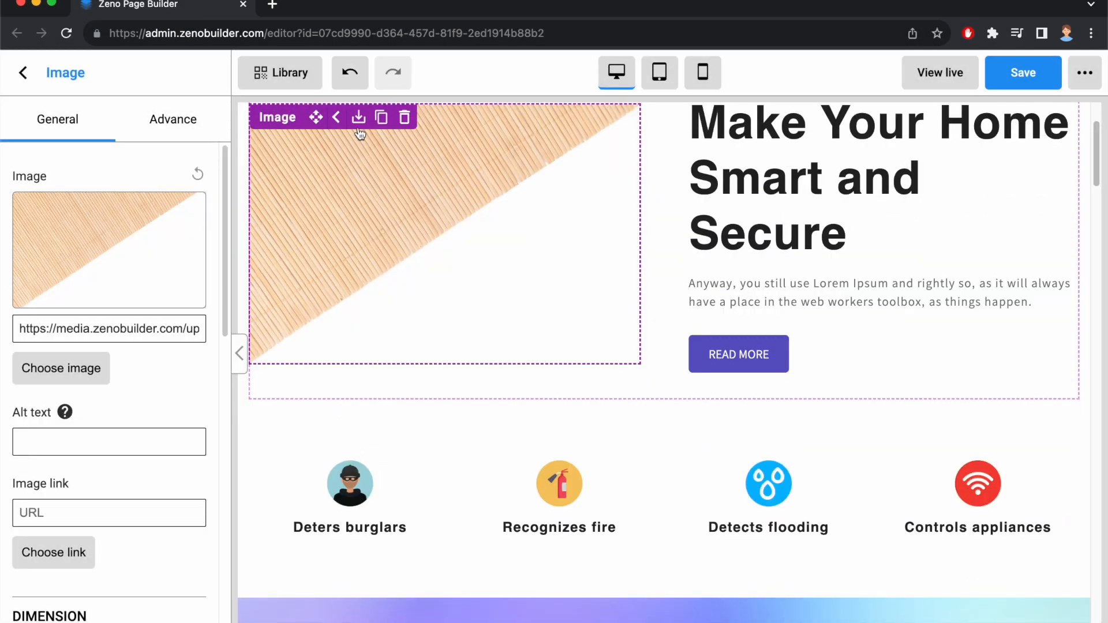
{"action": "left_click", "coordinate": [348, 73]}
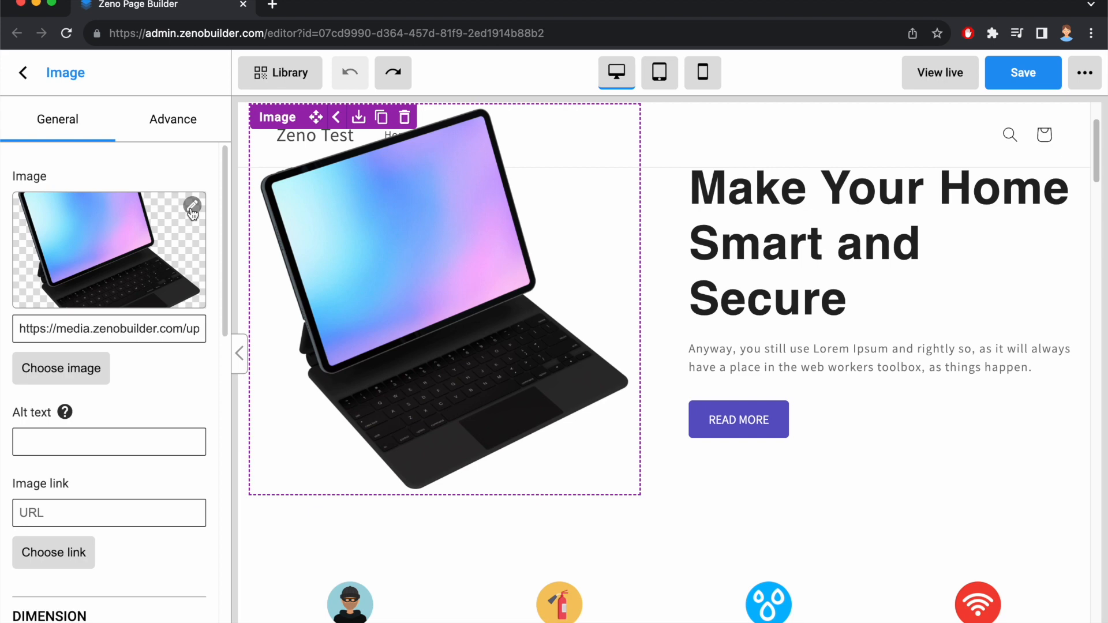
Step: Open the laptop picture in the image editor, try the 16:9 crop mode and return the crop mode to None
{"action": "left_click", "coordinate": [193, 208]}
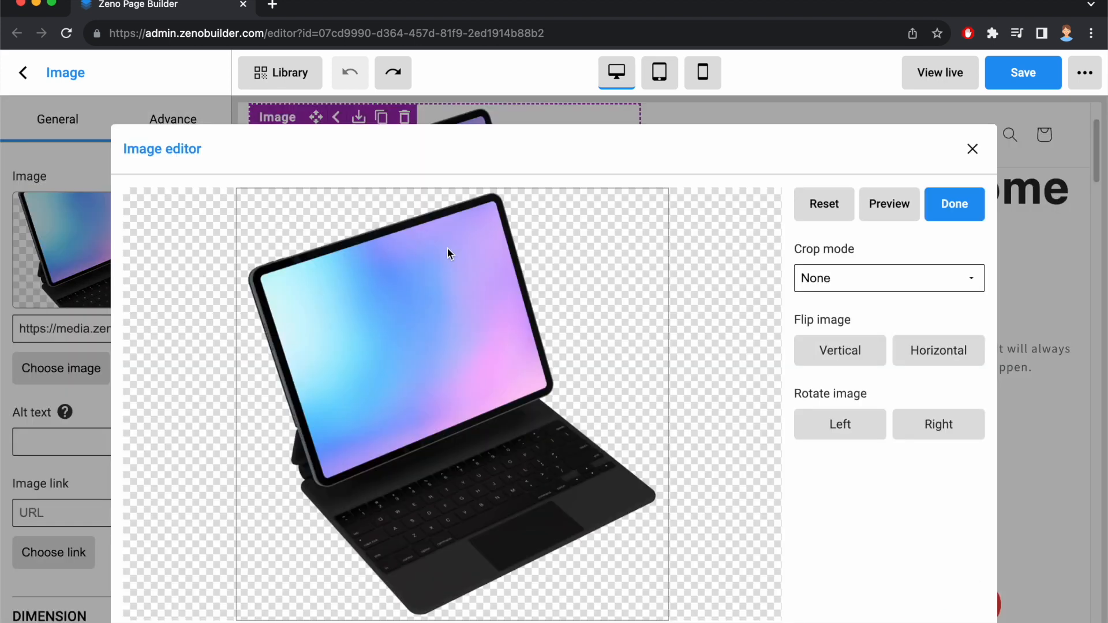
{"action": "left_click", "coordinate": [840, 277]}
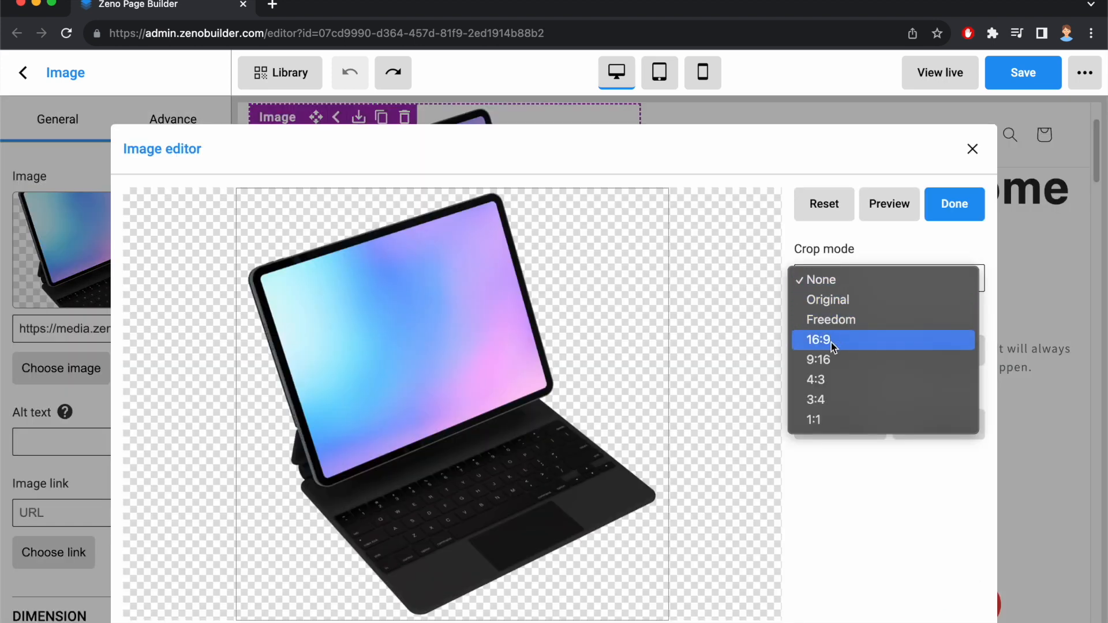
{"action": "left_click", "coordinate": [831, 342]}
{"action": "left_click", "coordinate": [839, 278]}
{"action": "left_click", "coordinate": [845, 219]}
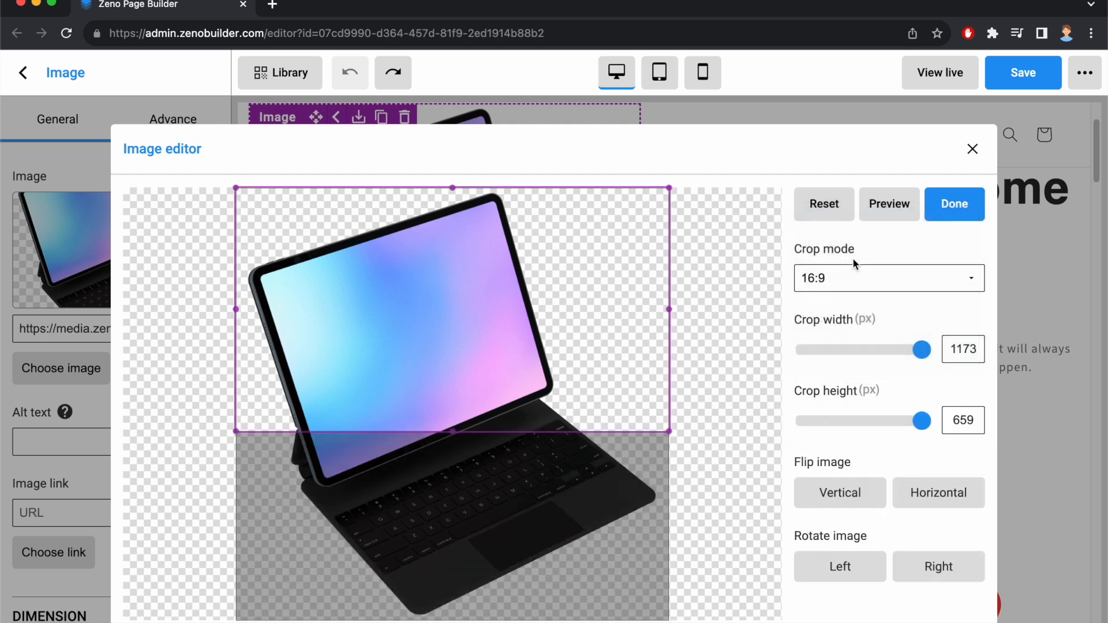
Step: Flip the picture vertically and back, rotate it right through a full turn, and apply the image edits
{"action": "left_click", "coordinate": [854, 352]}
{"action": "left_click", "coordinate": [866, 351]}
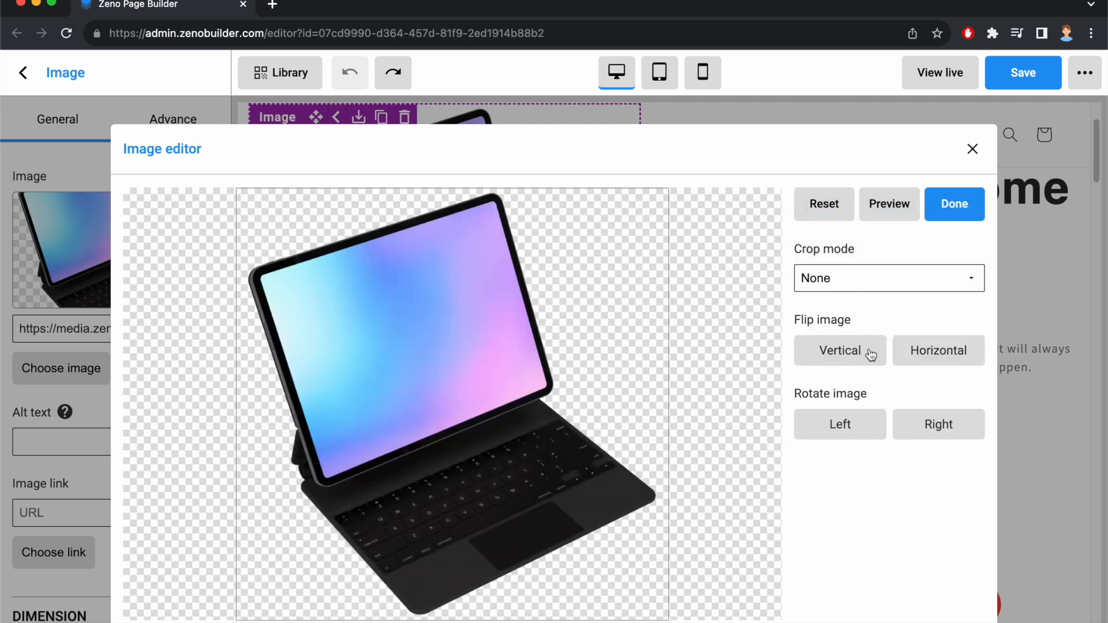
{"action": "left_click", "coordinate": [919, 430]}
{"action": "left_click", "coordinate": [919, 430]}
{"action": "left_click", "coordinate": [919, 430]}
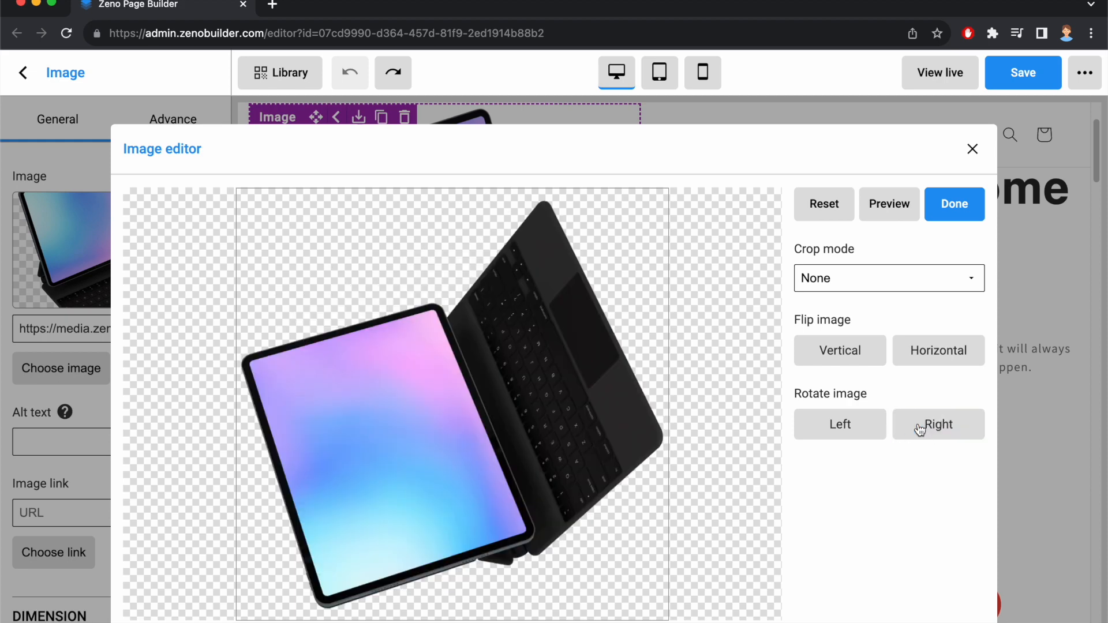
{"action": "left_click", "coordinate": [919, 431]}
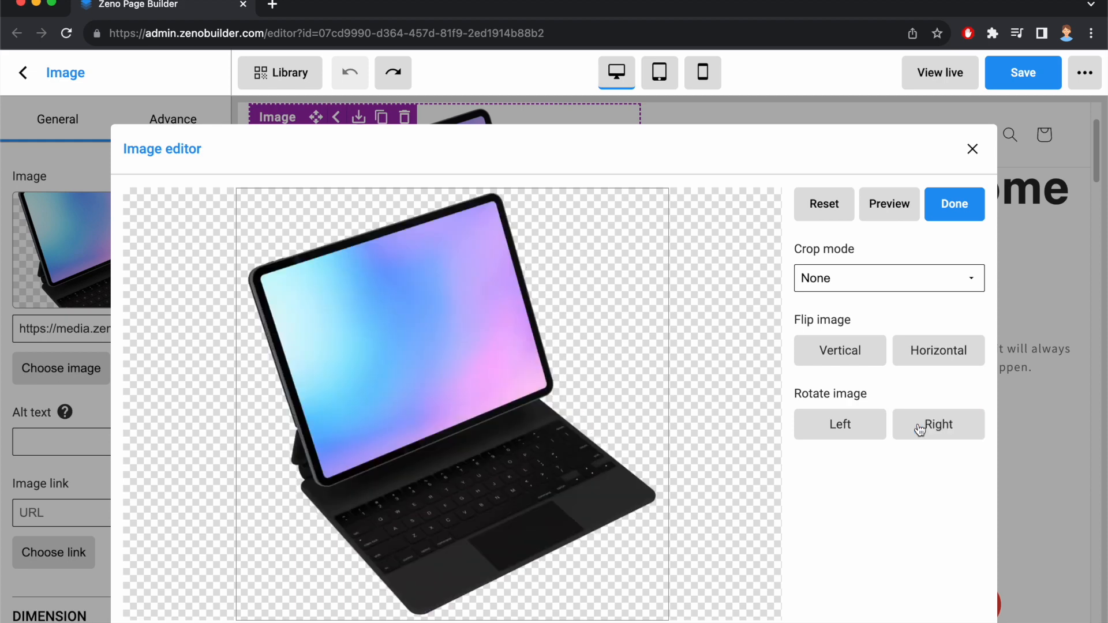
{"action": "left_click", "coordinate": [955, 209]}
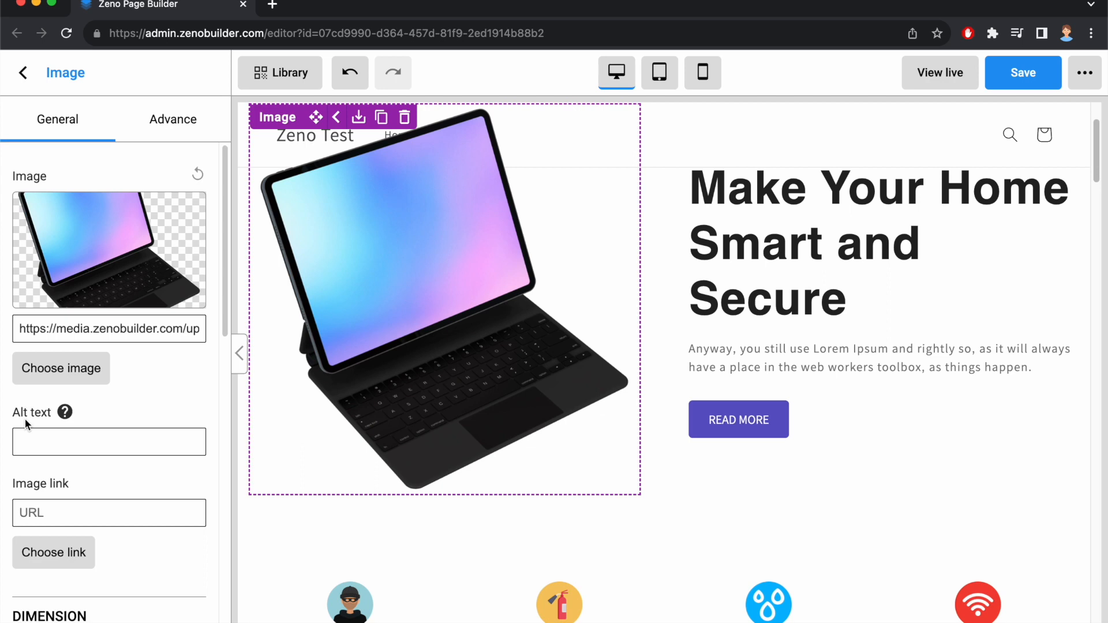
Step: Set the image's alt text to "Tablet with keyboard" and link the image to the abc page
{"action": "left_click", "coordinate": [46, 439]}
{"action": "type", "text": "Tablet with keyboard"}
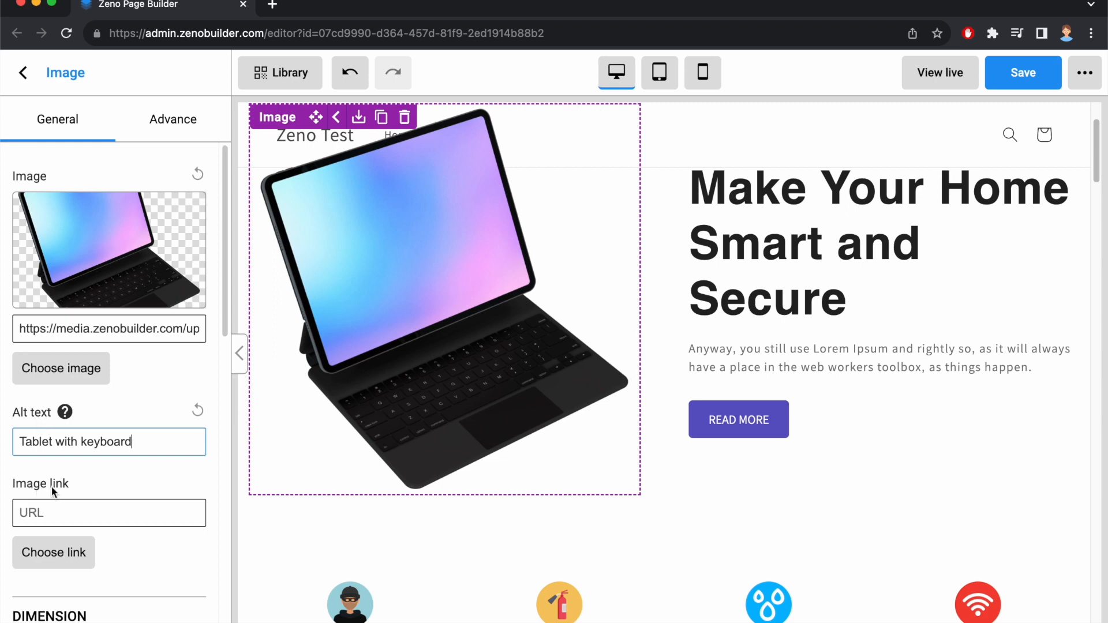
{"action": "left_click", "coordinate": [53, 552]}
{"action": "left_click", "coordinate": [261, 407]}
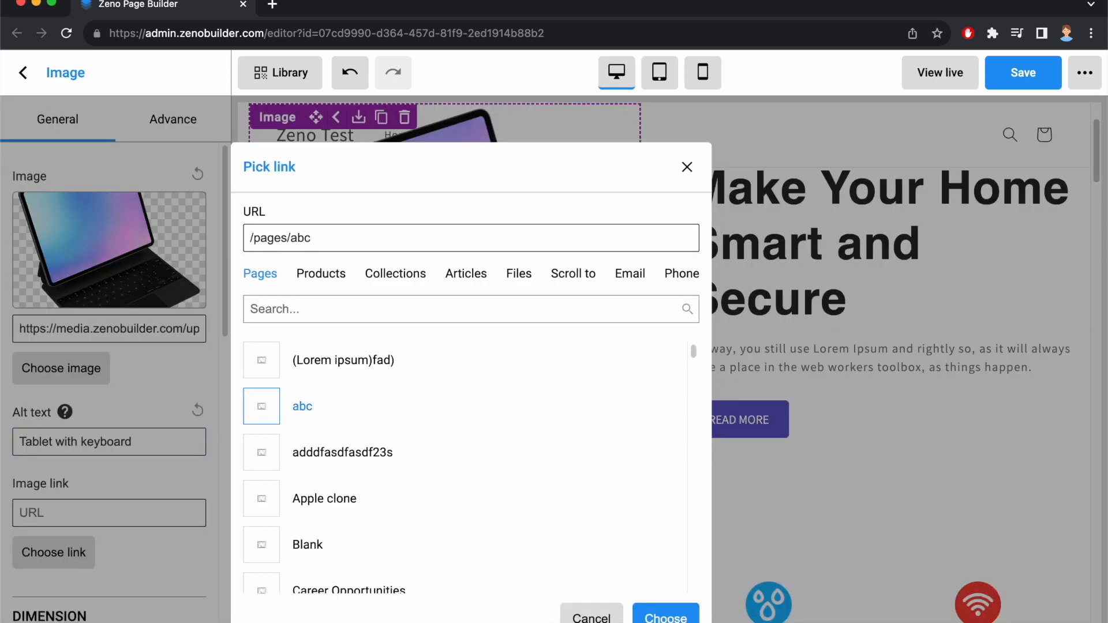
{"action": "left_click", "coordinate": [666, 619]}
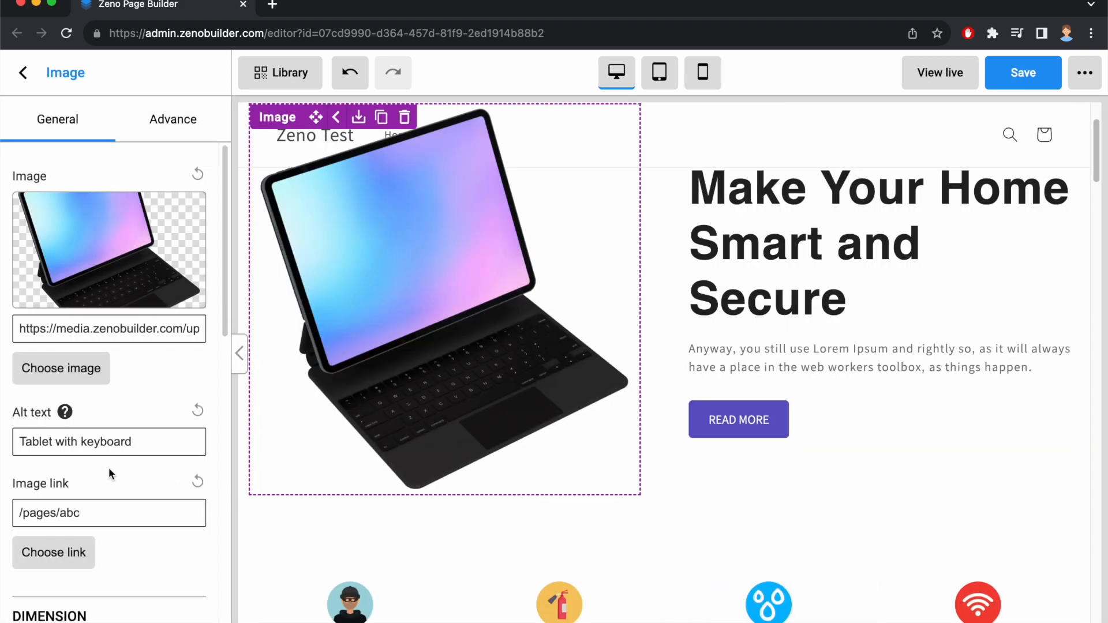
Step: Try a fixed image height of 180 px and return the height to auto
{"action": "scroll", "coordinate": [108, 468], "scroll_direction": "down", "scroll_amount": 7}
{"action": "mouse_move", "coordinate": [142, 247]}
{"action": "left_mouse_down"}
{"action": "mouse_move", "coordinate": [55, 252]}
{"action": "mouse_move", "coordinate": [157, 256]}
{"action": "left_mouse_up"}
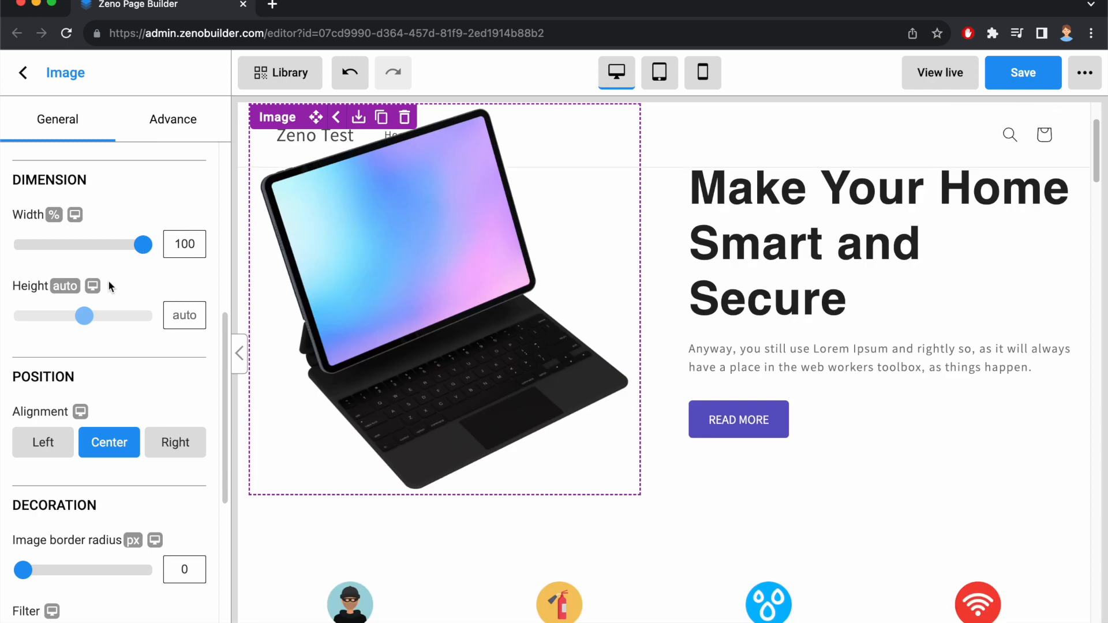
{"action": "left_click", "coordinate": [63, 287]}
{"action": "left_click", "coordinate": [68, 320]}
{"action": "left_click_drag", "start_coordinate": [86, 316], "coordinate": [54, 315]}
{"action": "left_click", "coordinate": [60, 287]}
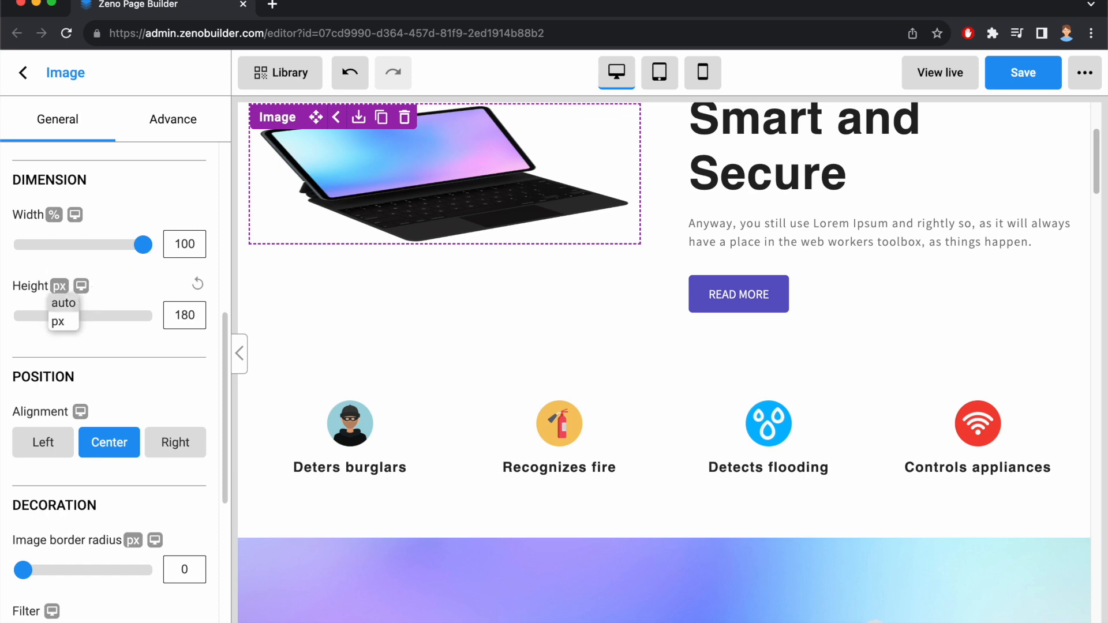
{"action": "left_click", "coordinate": [68, 301]}
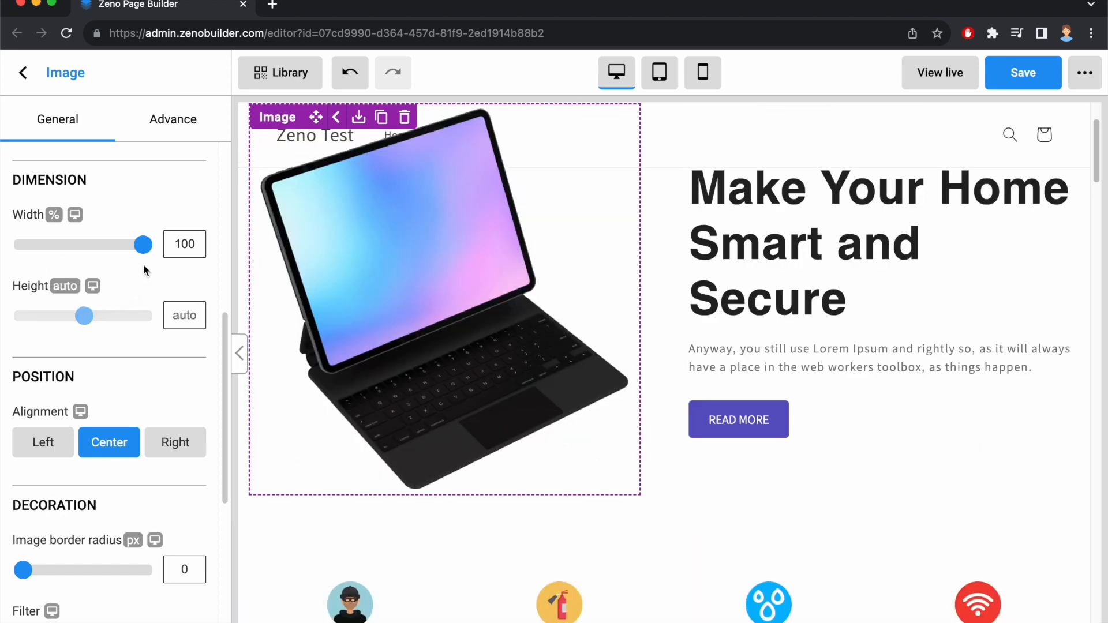
Step: Try a 50% image width with left, right and center alignment, and reset the width
{"action": "double_click", "coordinate": [184, 244]}
{"action": "type", "text": "50"}
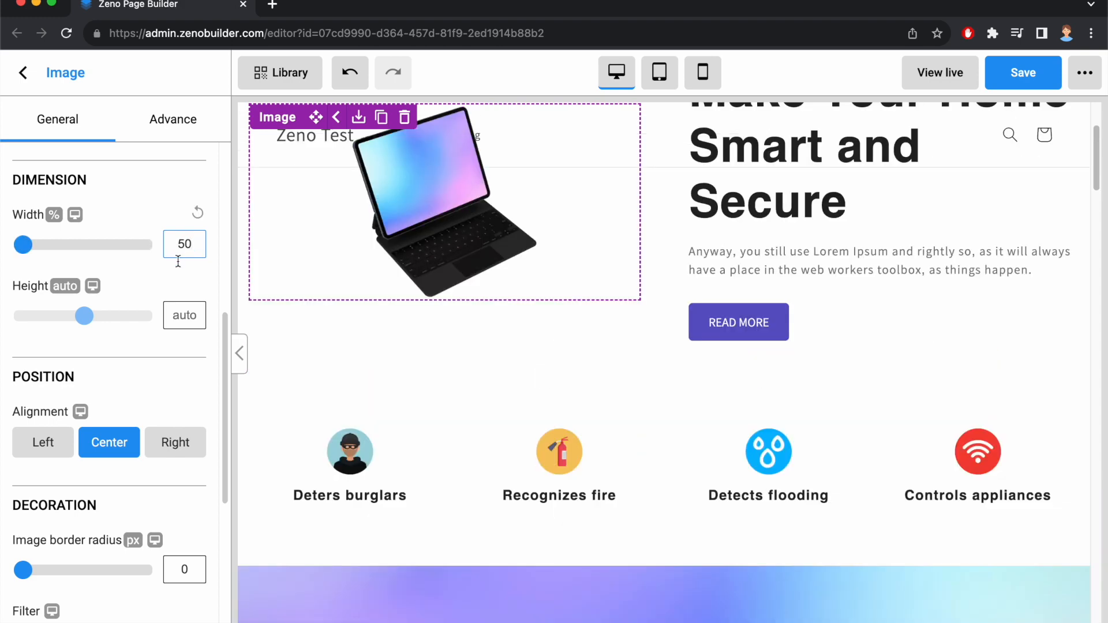
{"action": "left_click", "coordinate": [38, 445]}
{"action": "left_click", "coordinate": [93, 444]}
{"action": "left_click", "coordinate": [161, 438]}
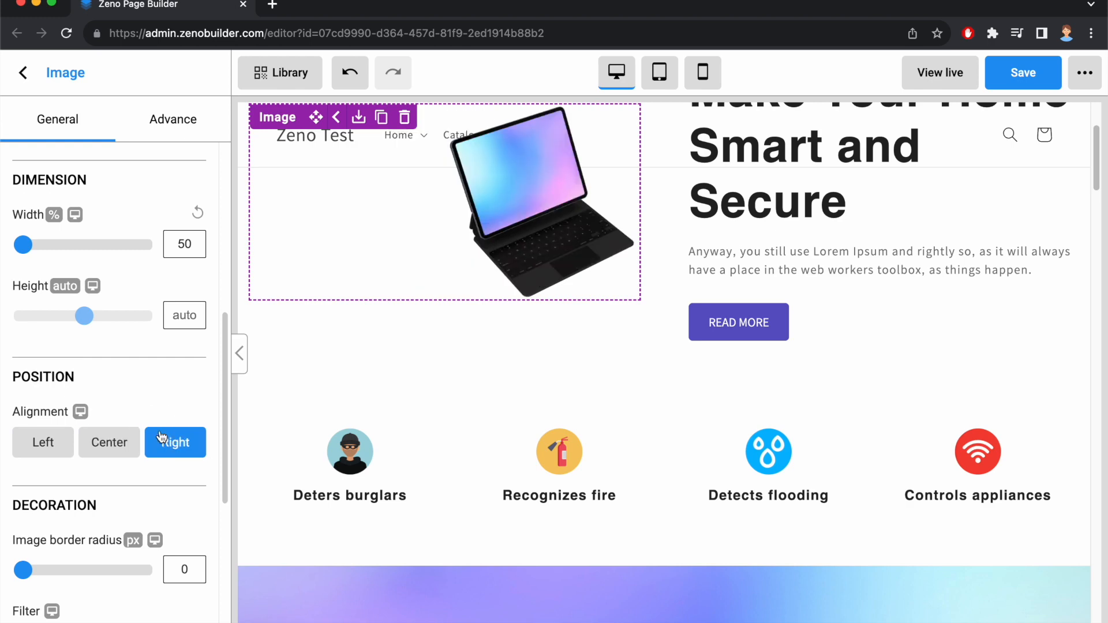
{"action": "left_click", "coordinate": [114, 444]}
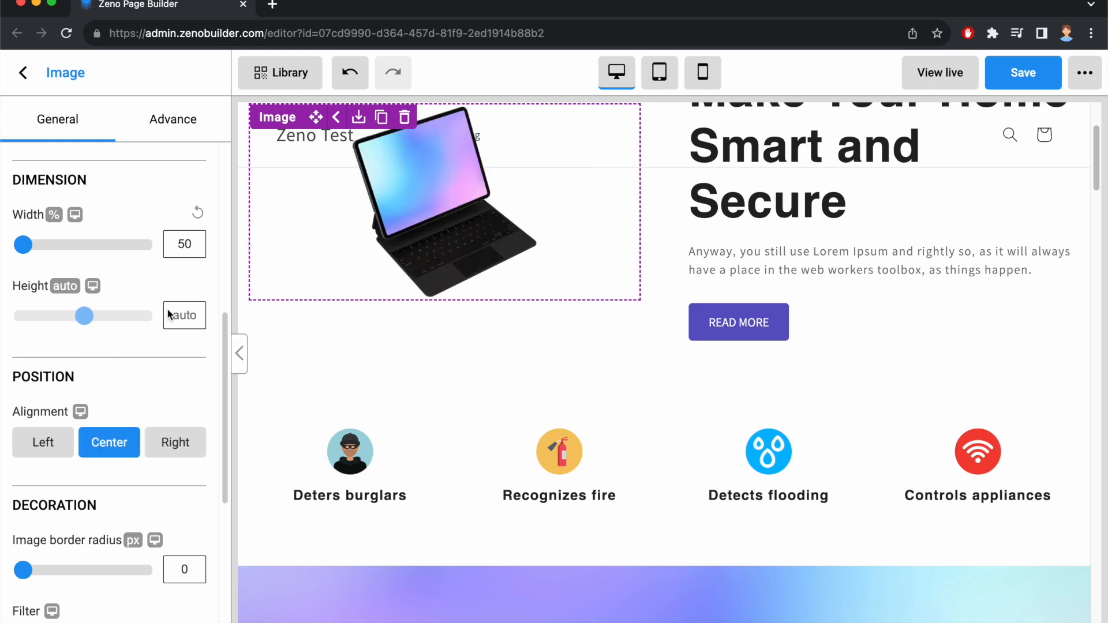
{"action": "left_click", "coordinate": [199, 215]}
Step: Set the image border radius to 20 px
{"action": "scroll", "coordinate": [119, 341], "scroll_direction": "down", "scroll_amount": 3}
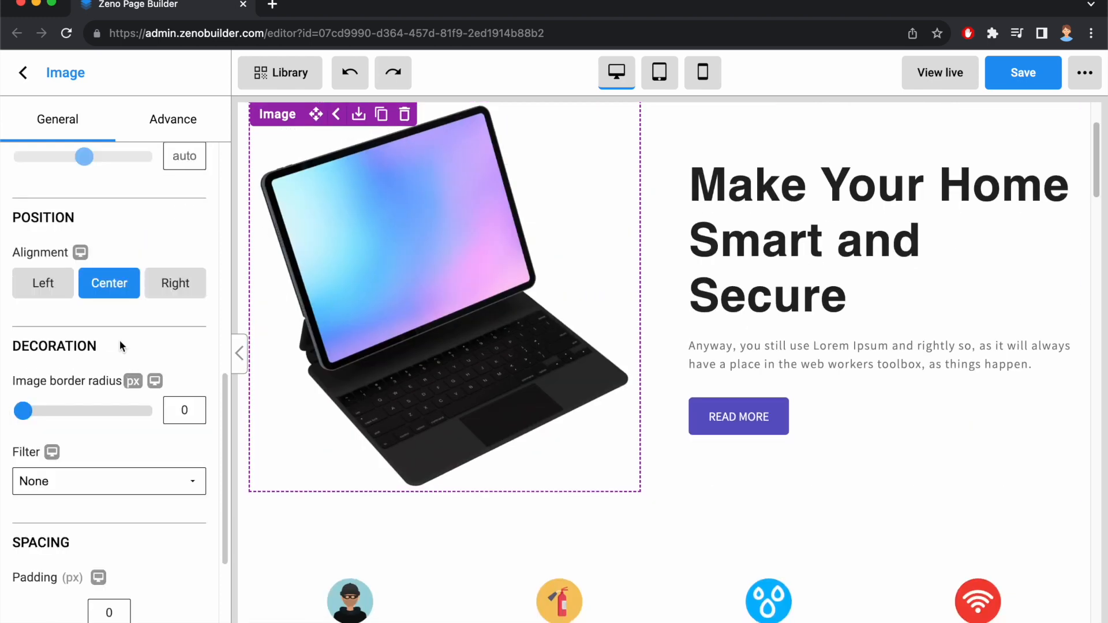
{"action": "double_click", "coordinate": [193, 411]}
{"action": "type", "text": "20"}
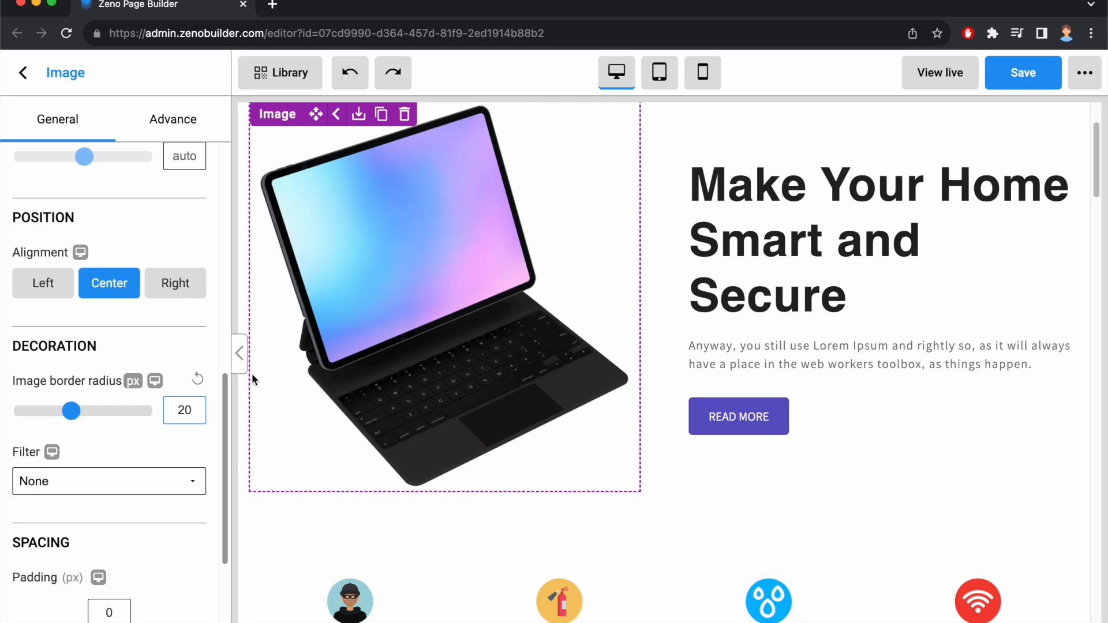
Step: Try the green BestSellers picture in the image block to check its corners, and undo the replacement
{"action": "scroll", "coordinate": [92, 340], "scroll_direction": "up", "scroll_amount": 10}
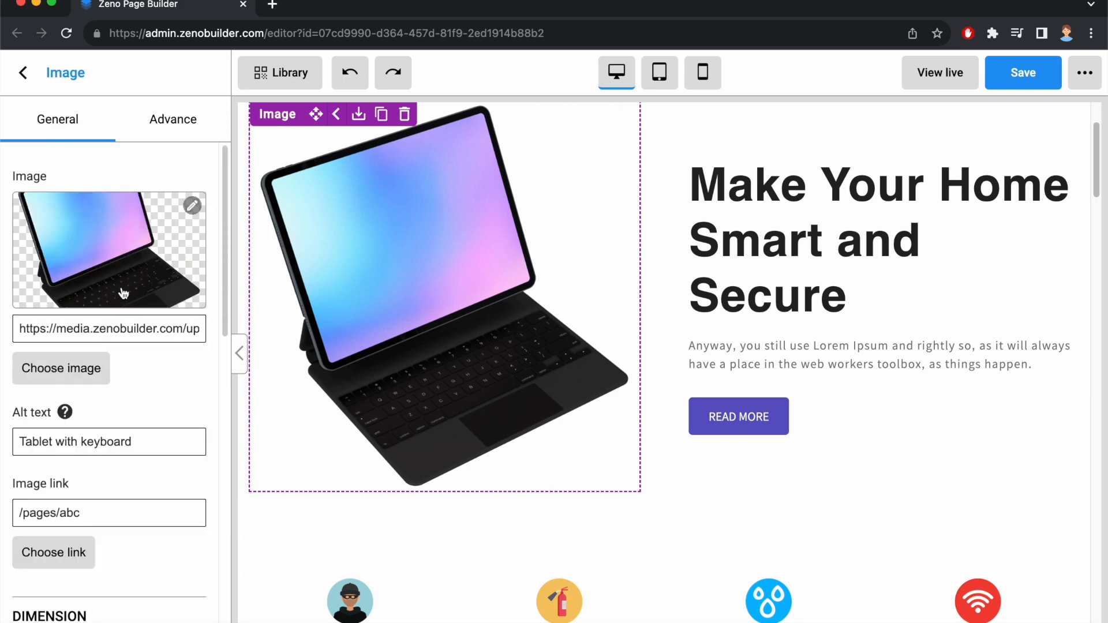
{"action": "left_click", "coordinate": [79, 369]}
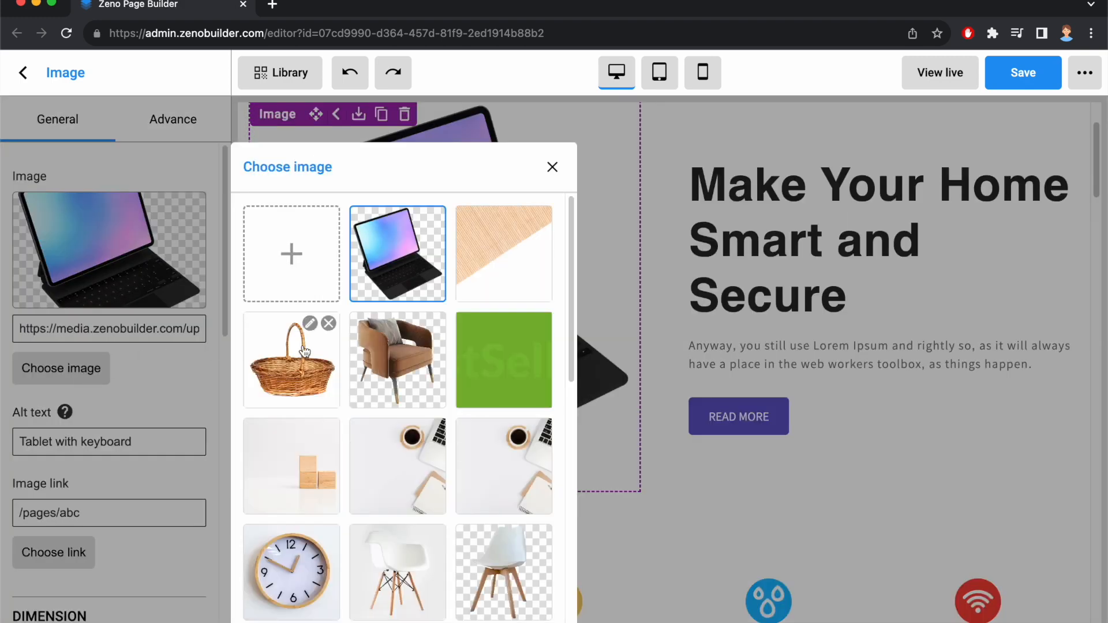
{"action": "left_click", "coordinate": [496, 355]}
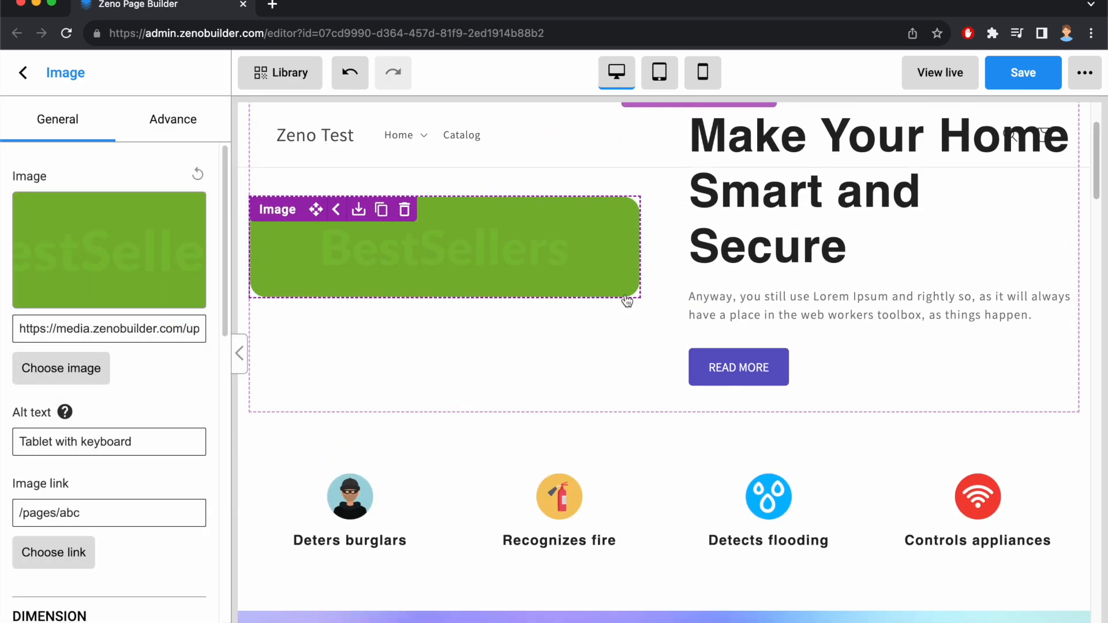
{"action": "left_click", "coordinate": [350, 72]}
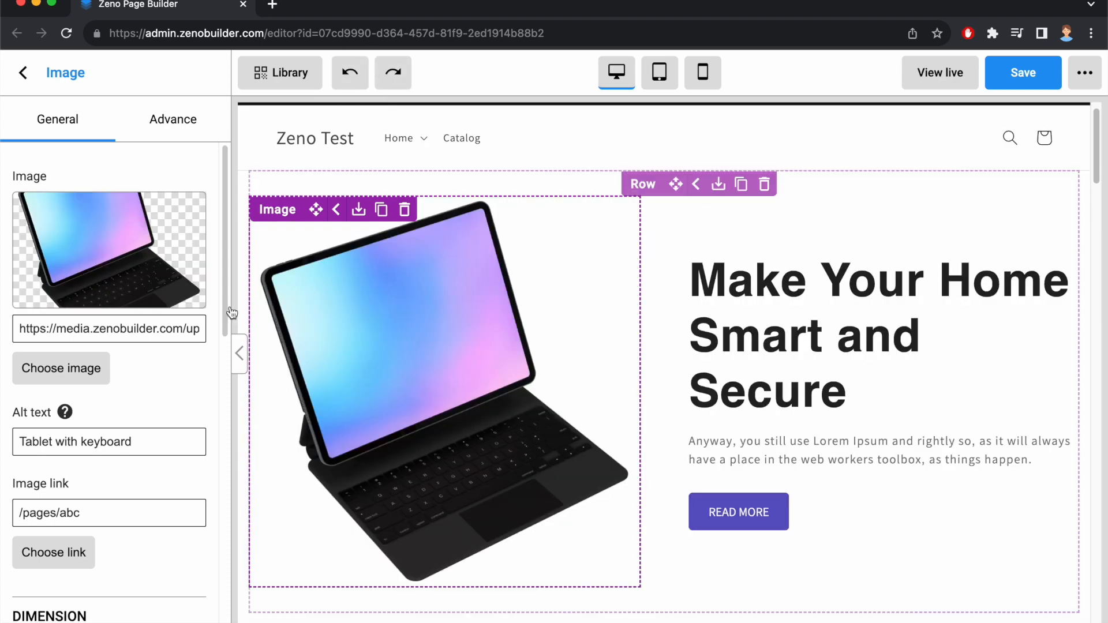
Step: Try the Blur filter and the Grayscale filter on the laptop image
{"action": "scroll", "coordinate": [336, 333], "scroll_direction": "down", "scroll_amount": 3}
{"action": "scroll", "coordinate": [106, 368], "scroll_direction": "down", "scroll_amount": 10}
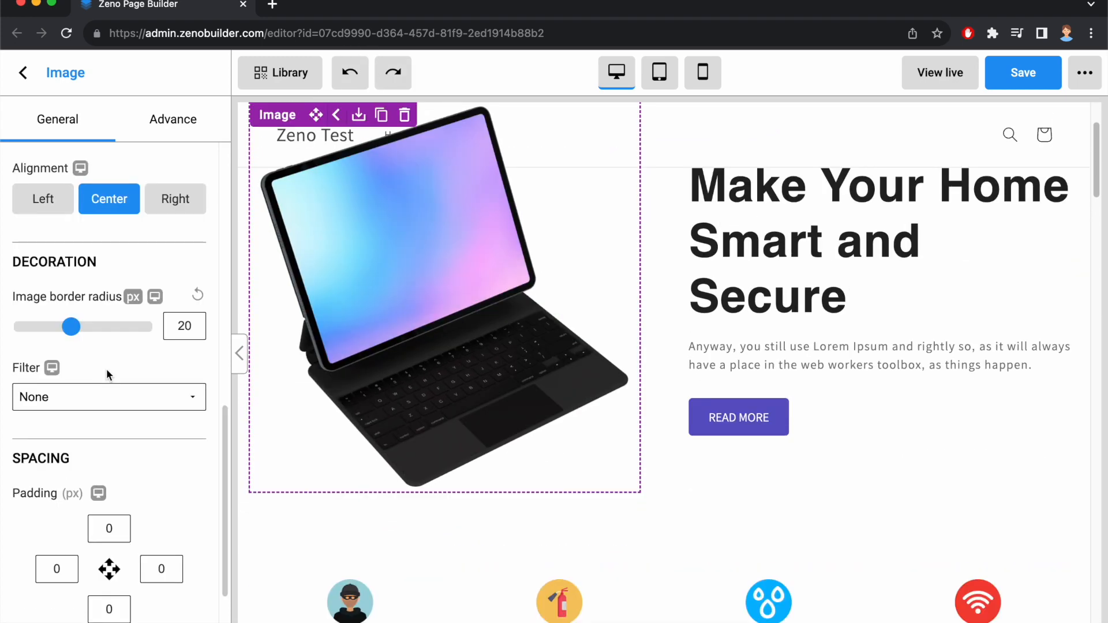
{"action": "left_click", "coordinate": [86, 392]}
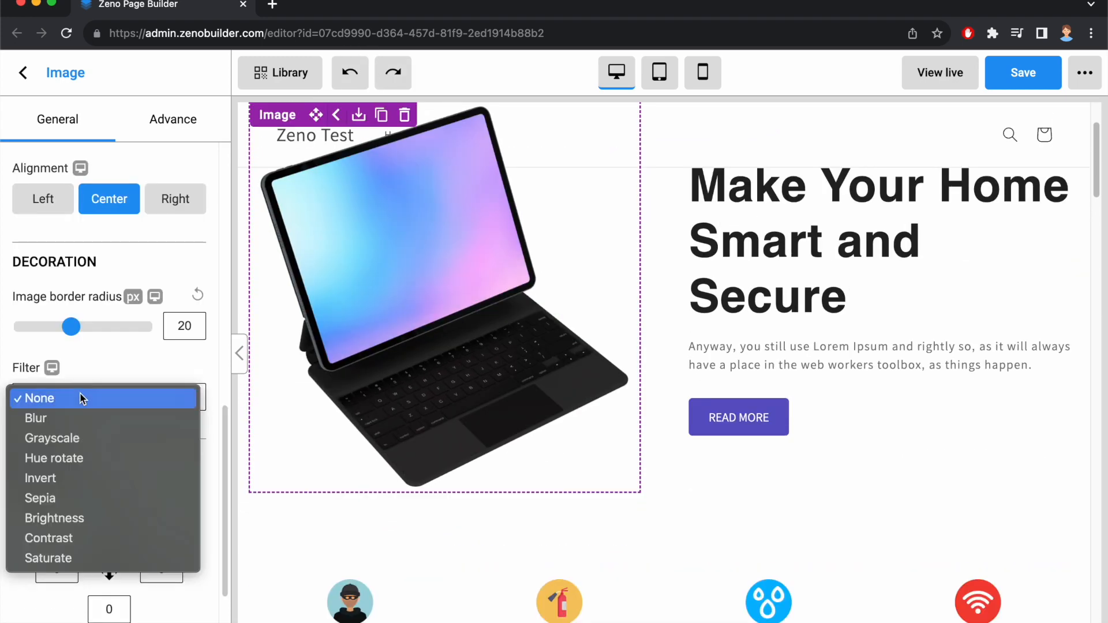
{"action": "left_click", "coordinate": [53, 418]}
{"action": "left_click", "coordinate": [89, 396]}
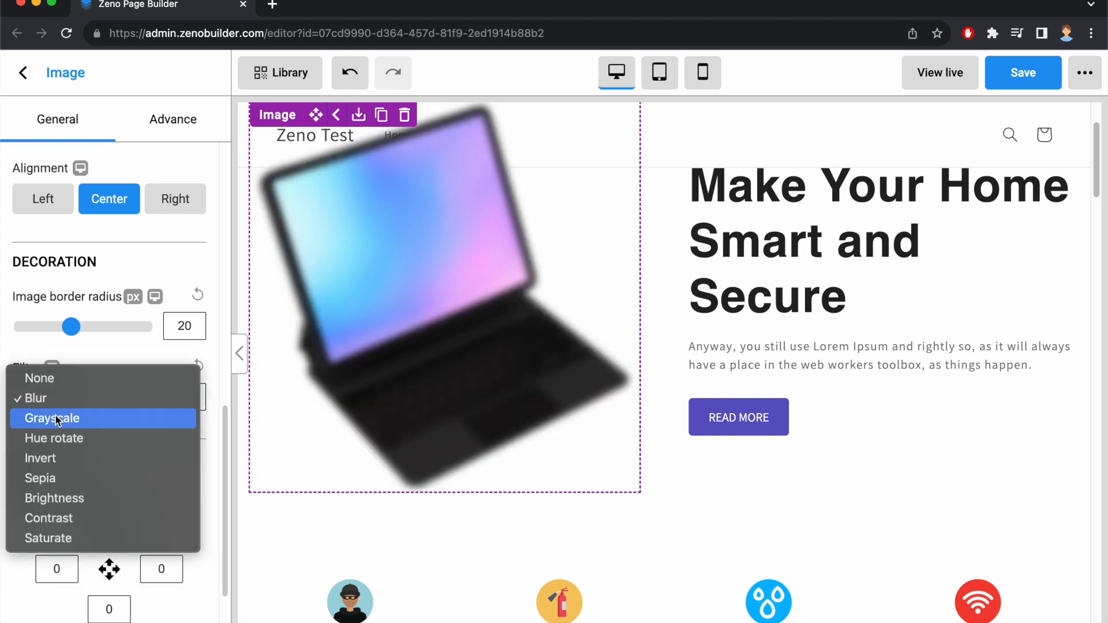
{"action": "left_click", "coordinate": [58, 416]}
Step: Try the Hue rotate, Invert and Sepia filters on the laptop image
{"action": "left_click", "coordinate": [74, 403]}
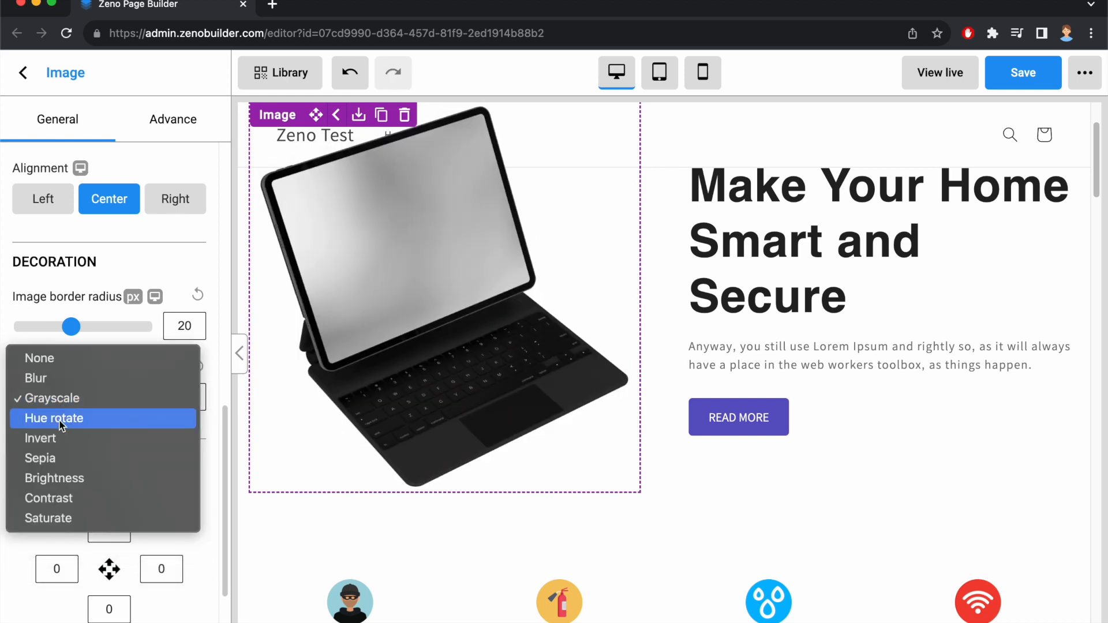
{"action": "left_click", "coordinate": [72, 417]}
{"action": "left_click", "coordinate": [75, 403]}
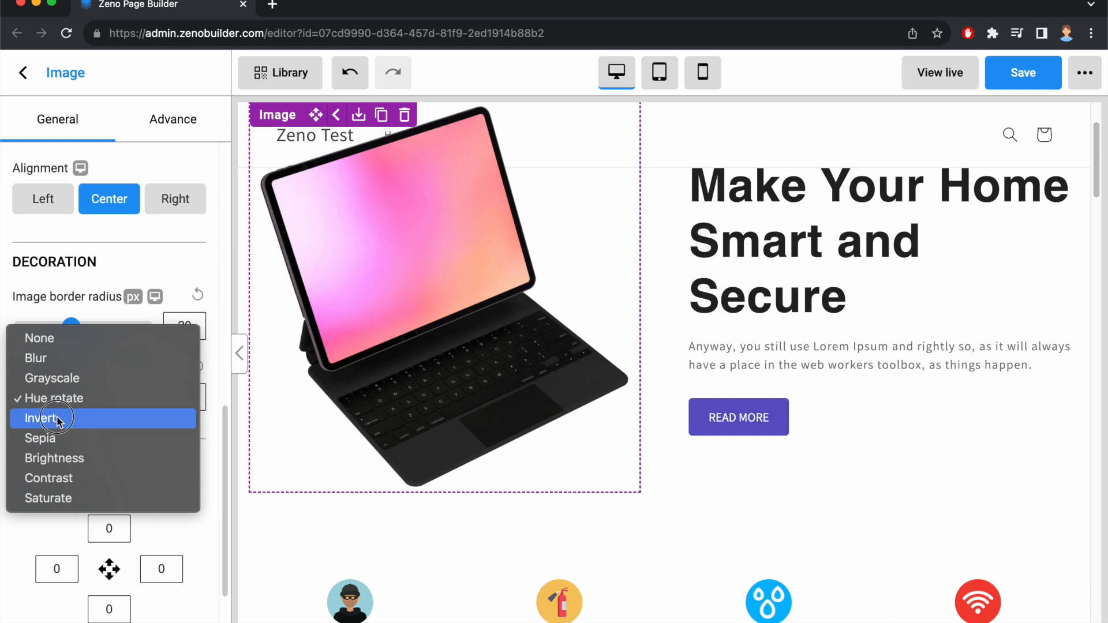
{"action": "left_click", "coordinate": [61, 416]}
{"action": "left_click", "coordinate": [92, 391]}
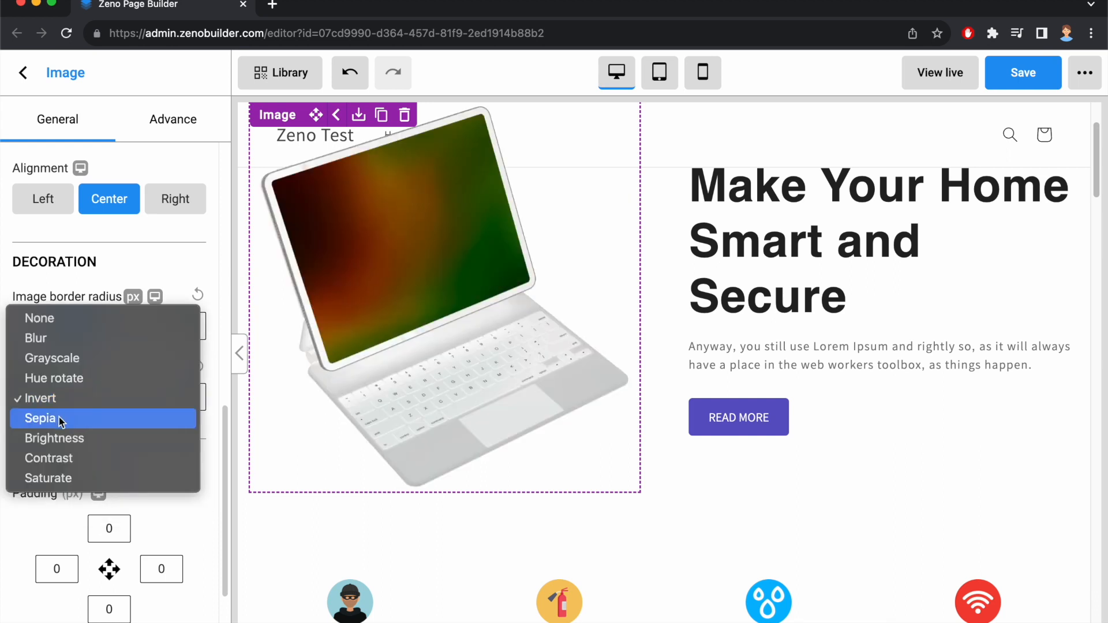
{"action": "left_click", "coordinate": [61, 416]}
Step: Apply the Brightness filter to the laptop image and set its value to 150
{"action": "left_click", "coordinate": [74, 398]}
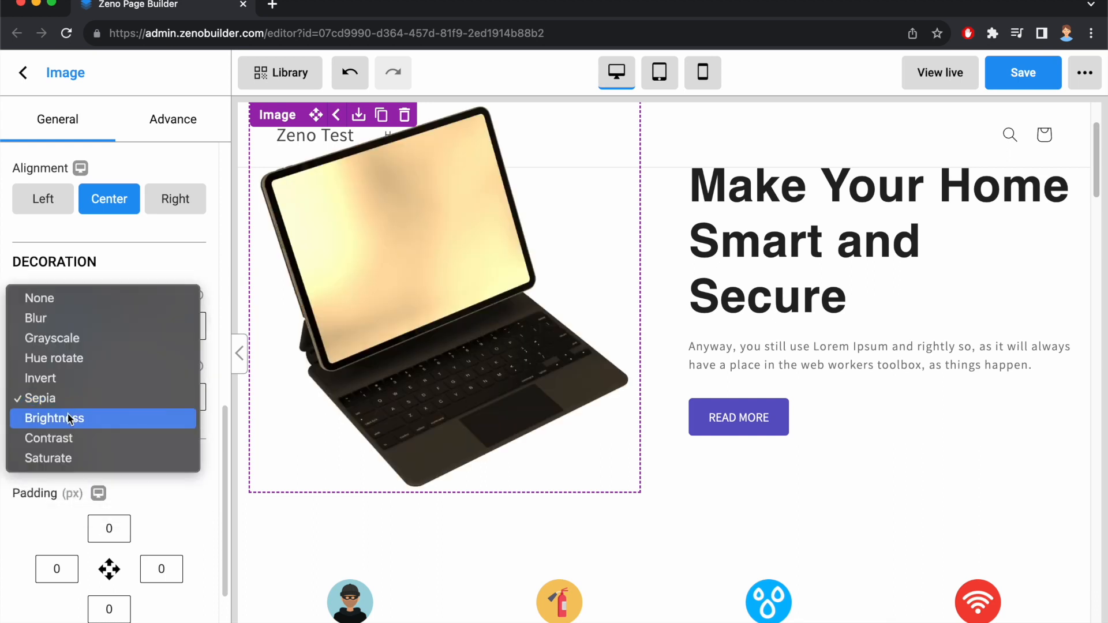
{"action": "left_click", "coordinate": [70, 417]}
{"action": "left_click_drag", "start_coordinate": [88, 471], "coordinate": [113, 469]}
Step: Try the Contrast and Saturate filters on the laptop image, and reset the filter to None
{"action": "left_click", "coordinate": [87, 397]}
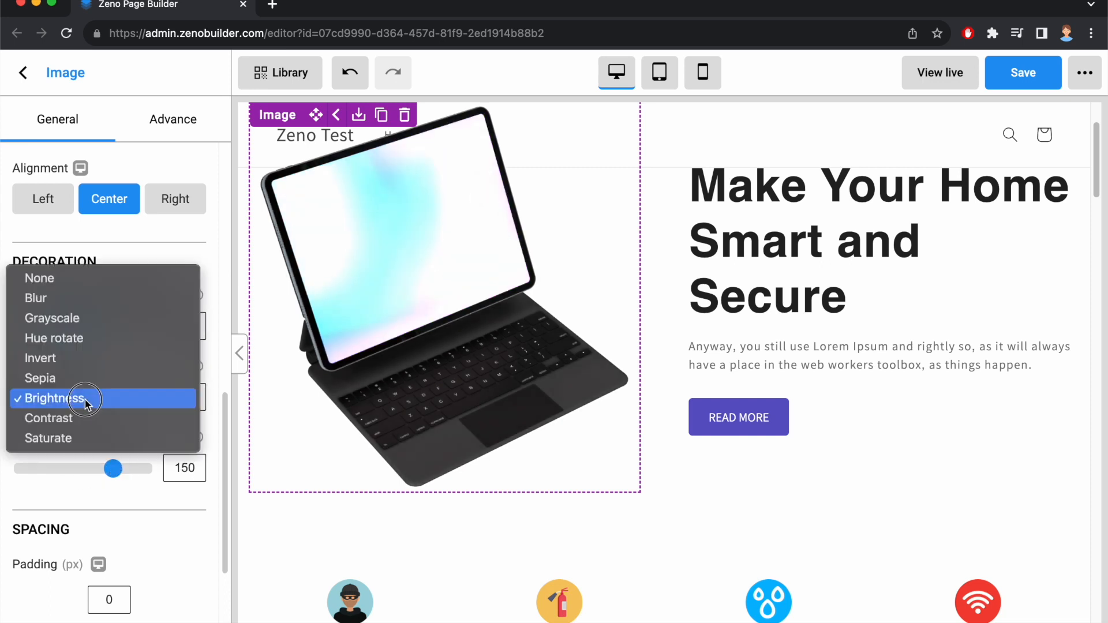
{"action": "left_click", "coordinate": [75, 417]}
{"action": "left_click", "coordinate": [92, 399]}
{"action": "left_click", "coordinate": [82, 416]}
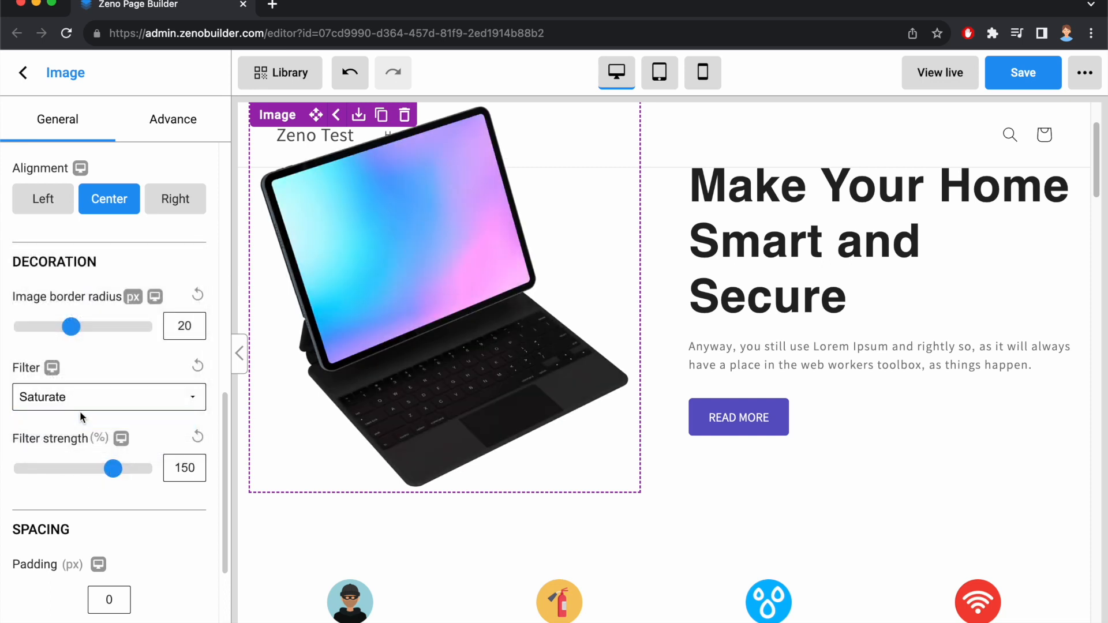
{"action": "left_click", "coordinate": [81, 405]}
{"action": "left_click", "coordinate": [97, 241]}
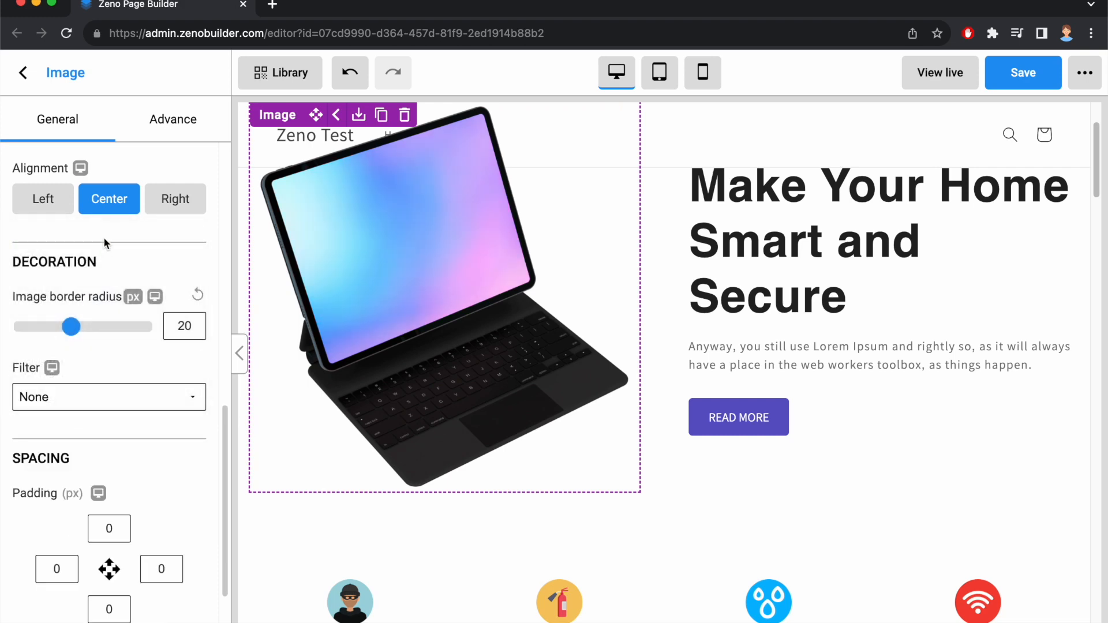
Step: Try hiding the image on desktop and on tablet in their respective previews, turning each visibility option back on
{"action": "left_click", "coordinate": [187, 137]}
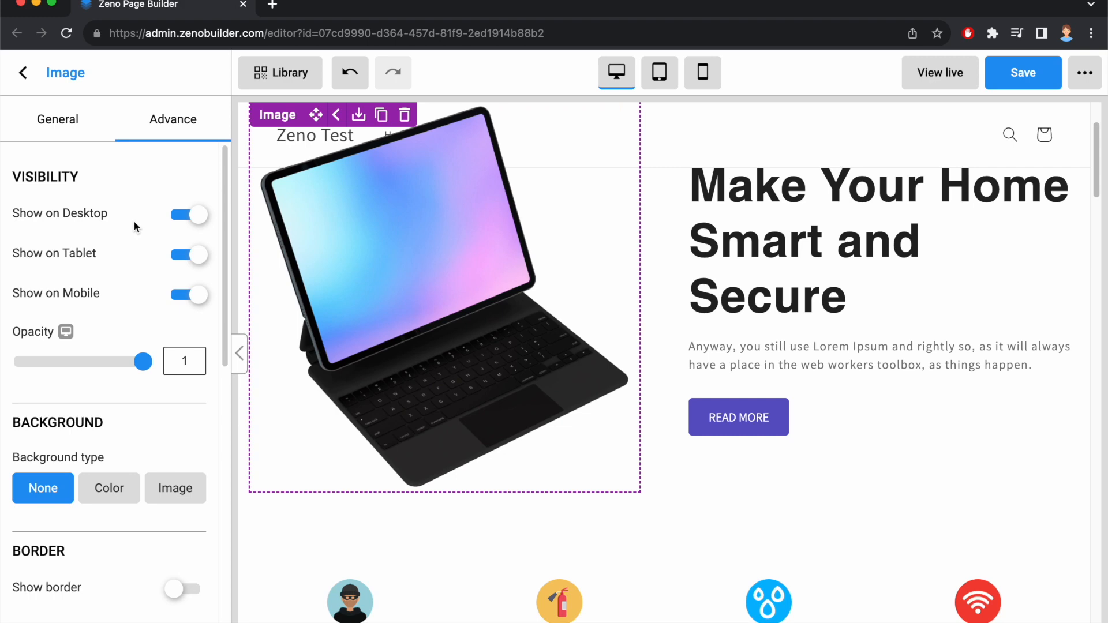
{"action": "left_click", "coordinate": [194, 217]}
{"action": "left_click", "coordinate": [193, 217]}
{"action": "left_click", "coordinate": [659, 72]}
{"action": "left_click", "coordinate": [192, 256]}
{"action": "left_click", "coordinate": [192, 256]}
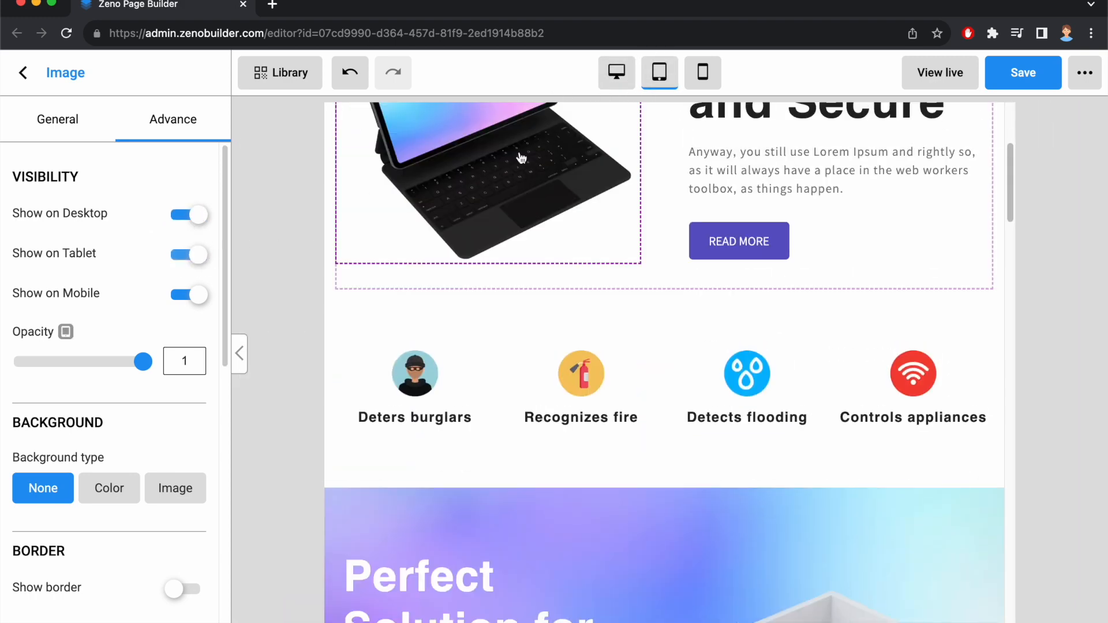
Step: Try hiding and re-showing the image in the mobile preview, and check its opacity control in the desktop preview
{"action": "left_click", "coordinate": [702, 72]}
{"action": "left_click", "coordinate": [181, 297]}
{"action": "left_click", "coordinate": [181, 297]}
{"action": "left_click", "coordinate": [616, 72]}
{"action": "mouse_move", "coordinate": [143, 362]}
{"action": "left_mouse_down"}
{"action": "mouse_move", "coordinate": [24, 362]}
{"action": "mouse_move", "coordinate": [143, 362]}
{"action": "left_mouse_up"}
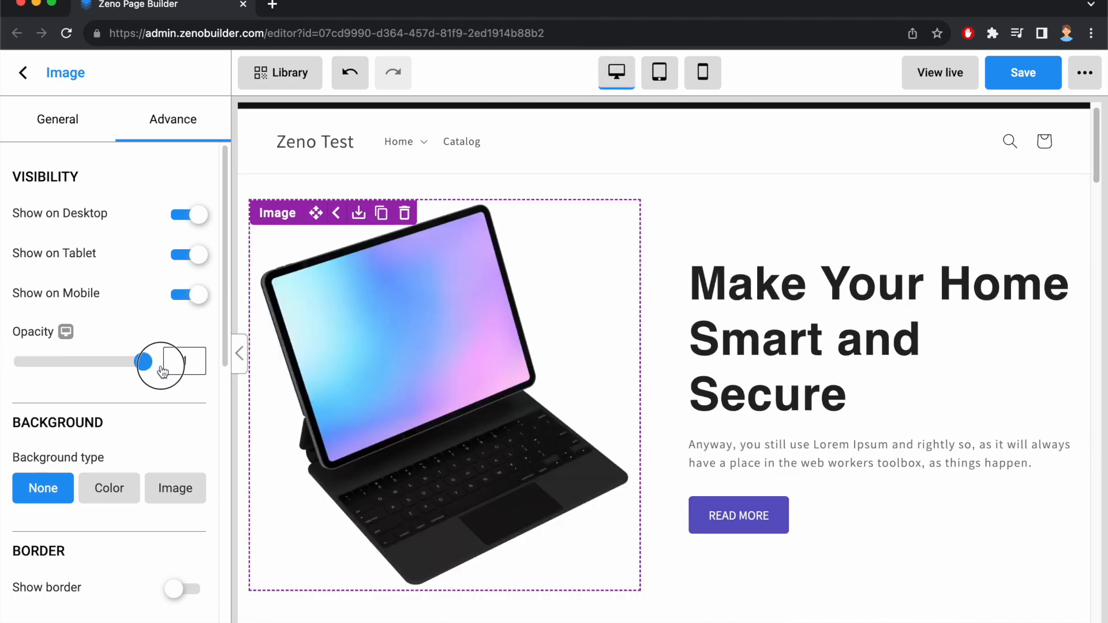
Step: Try a solid blue background color, #2196F3, behind the laptop image
{"action": "scroll", "coordinate": [136, 379], "scroll_direction": "down", "scroll_amount": 2}
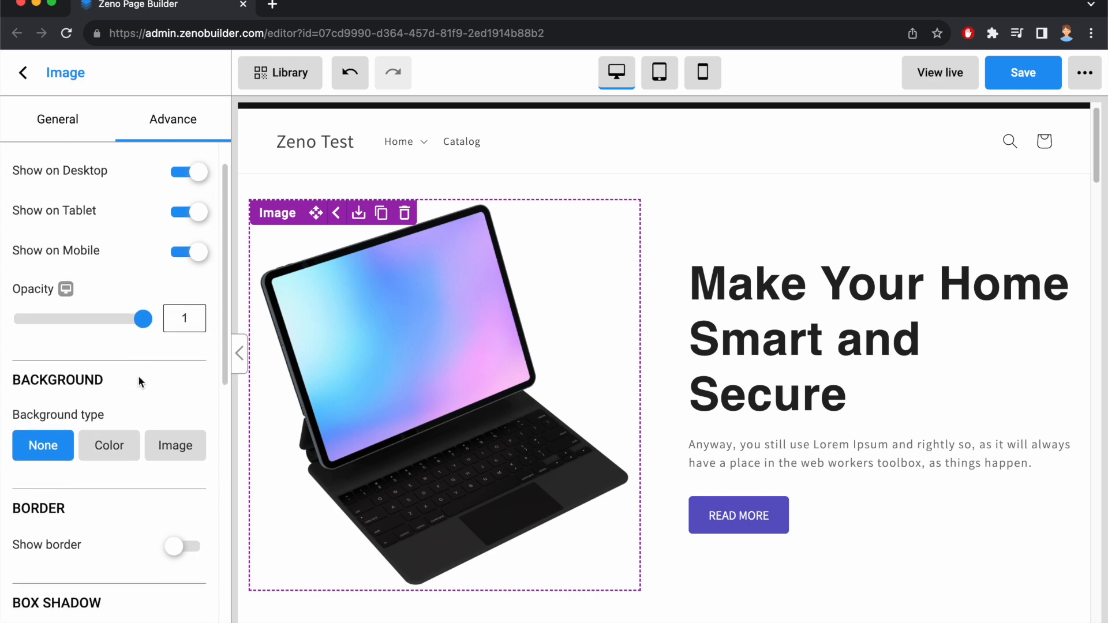
{"action": "left_click", "coordinate": [104, 427]}
{"action": "left_click", "coordinate": [192, 495]}
{"action": "scroll", "coordinate": [92, 561], "scroll_direction": "down", "scroll_amount": 4}
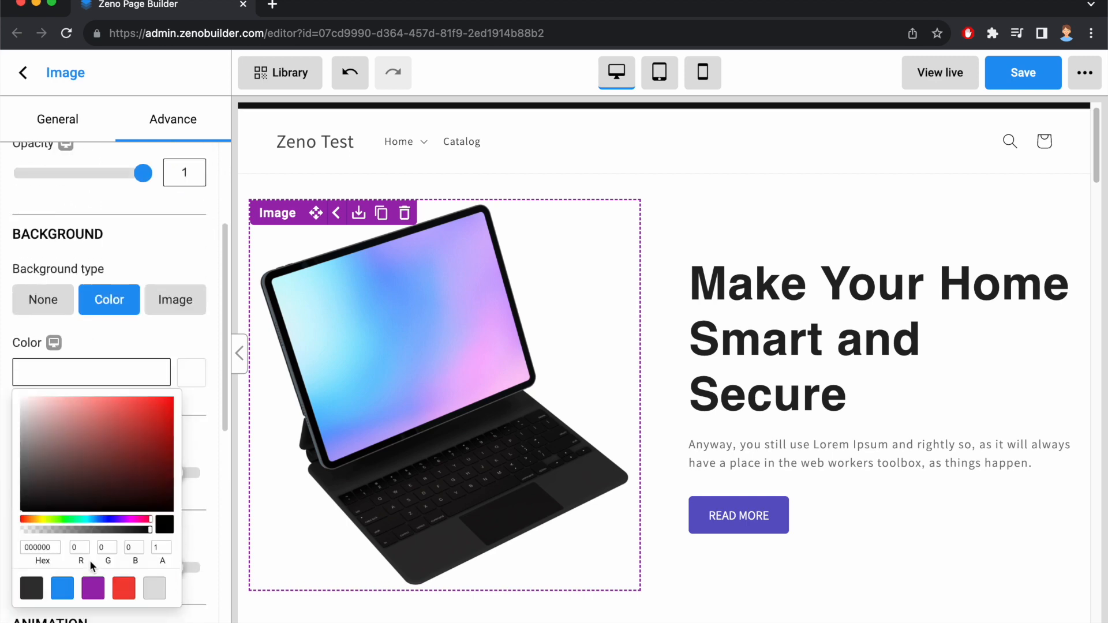
{"action": "left_click", "coordinate": [63, 588]}
{"action": "left_click", "coordinate": [140, 338]}
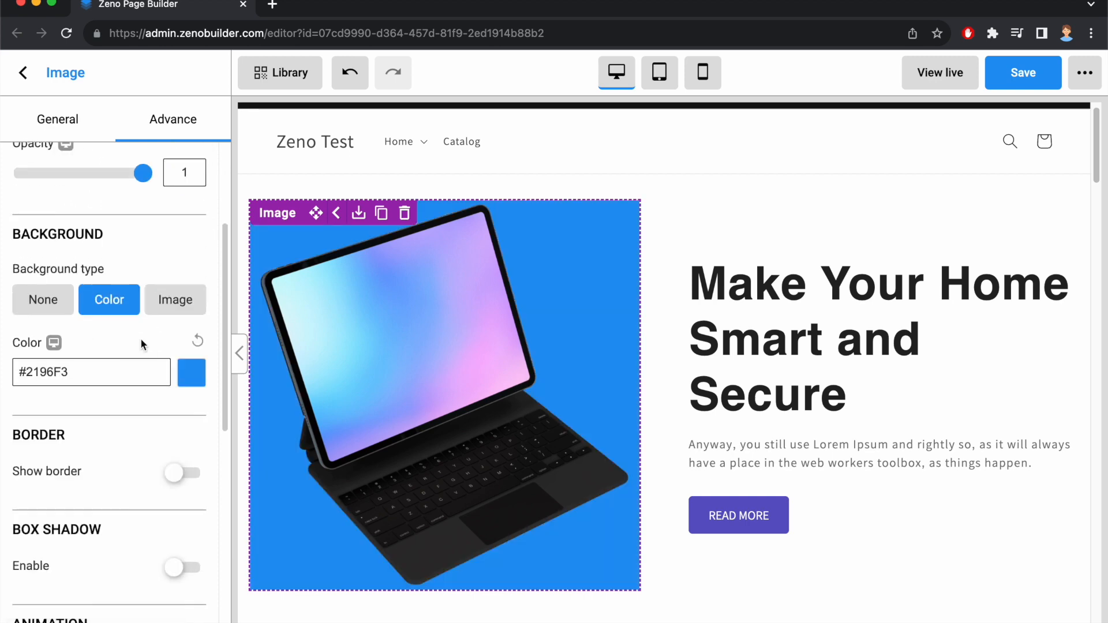
Step: Try the green BestSellers picture as the image element's background, and set the background type back to None
{"action": "left_click", "coordinate": [171, 301]}
{"action": "left_click", "coordinate": [79, 424]}
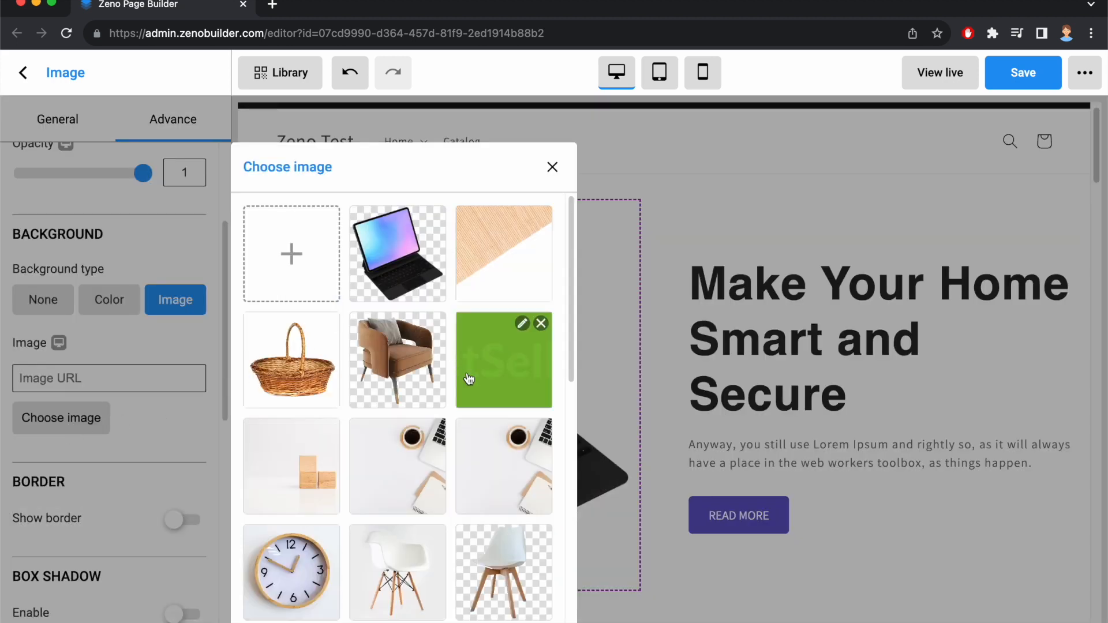
{"action": "left_click", "coordinate": [469, 379]}
{"action": "left_click", "coordinate": [46, 307]}
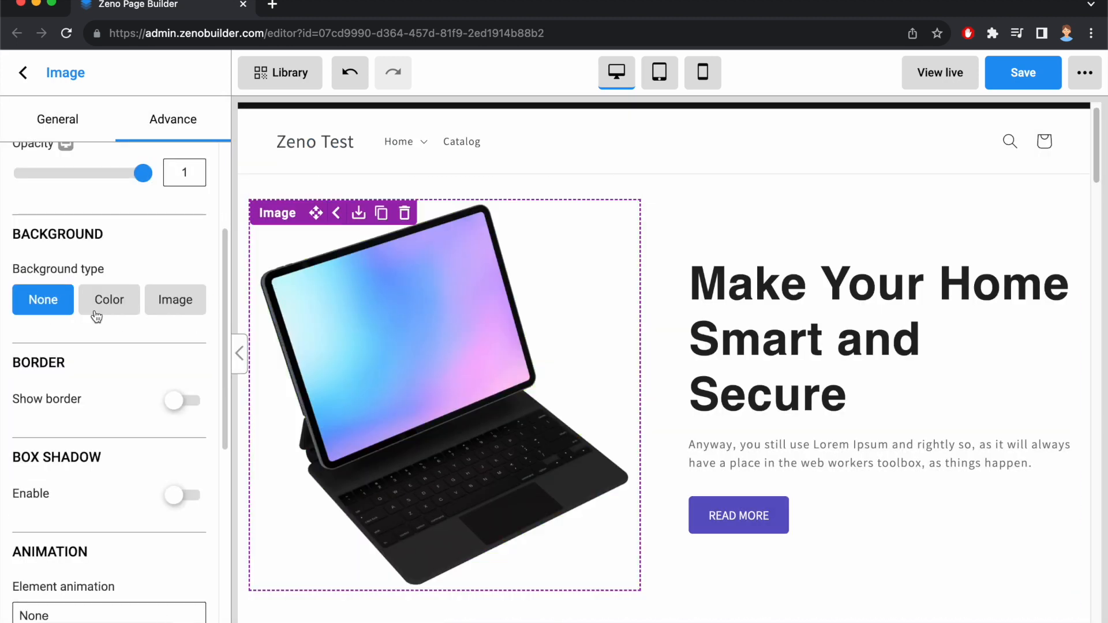
Step: Try the border and the box shadow on the image element, switching each off again
{"action": "scroll", "coordinate": [96, 317], "scroll_direction": "down", "scroll_amount": 2}
{"action": "left_click", "coordinate": [180, 341]}
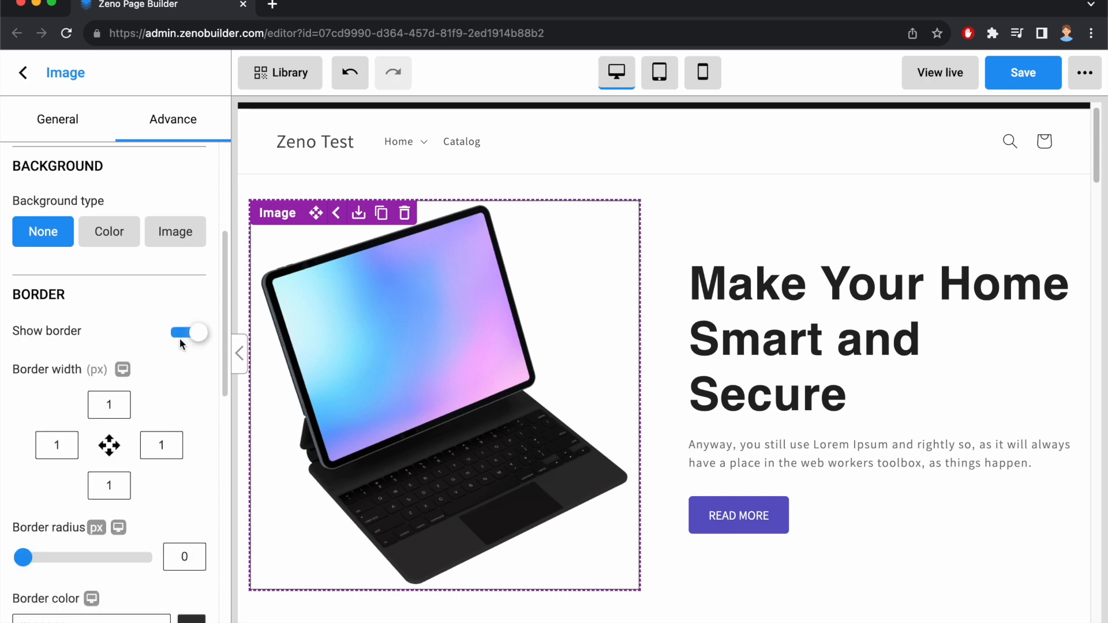
{"action": "left_click", "coordinate": [180, 335]}
{"action": "left_click", "coordinate": [185, 434]}
{"action": "left_click", "coordinate": [185, 434]}
Step: Try the Scale shake animation on the image element, and deselect the element
{"action": "left_click", "coordinate": [99, 584]}
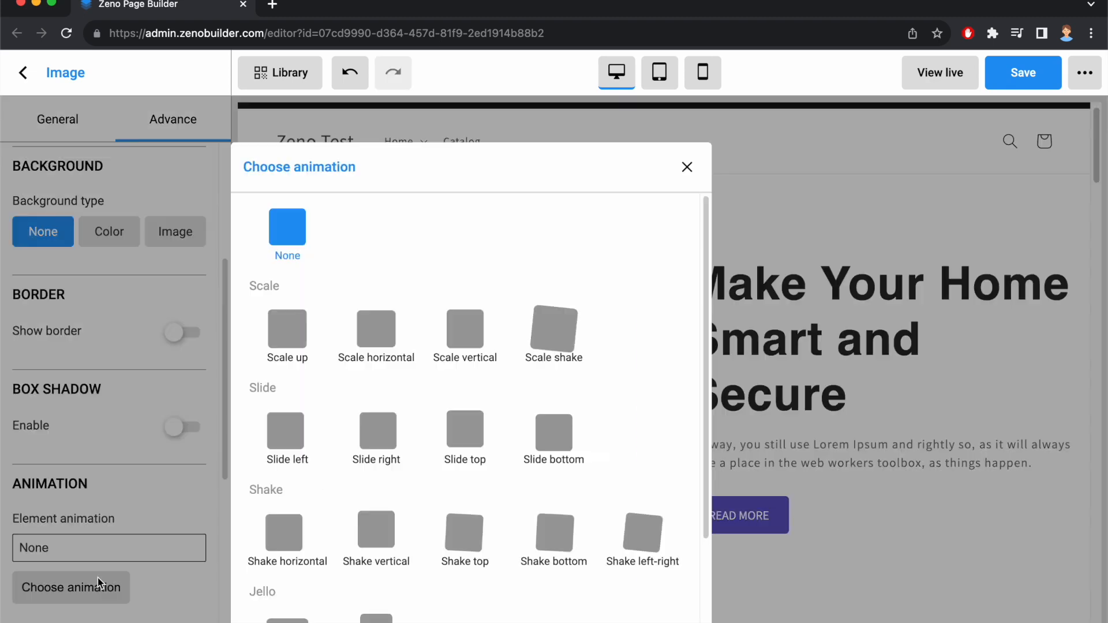
{"action": "left_click", "coordinate": [540, 344]}
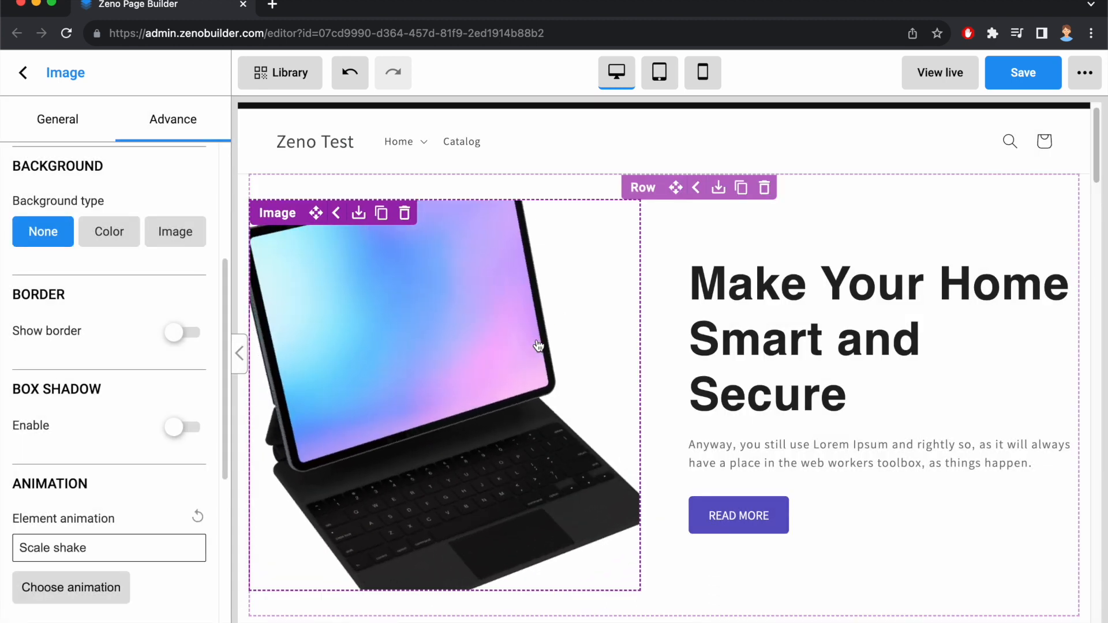
{"action": "left_click", "coordinate": [482, 101]}
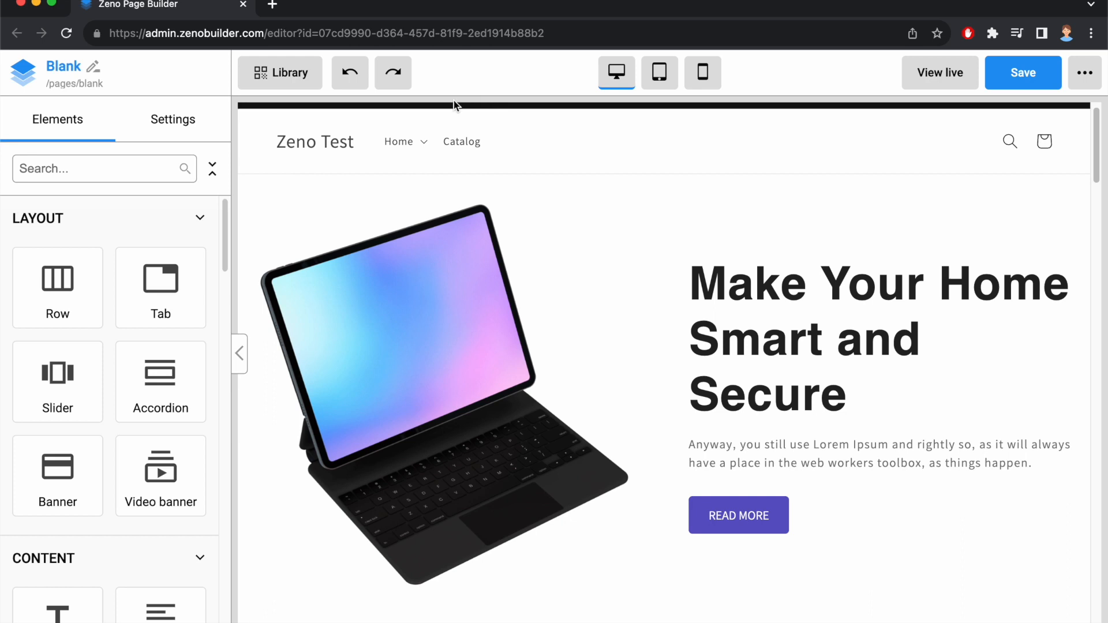
Step: Enable lazy loading in the page's settings, and save and publish the page
{"action": "left_click", "coordinate": [140, 119]}
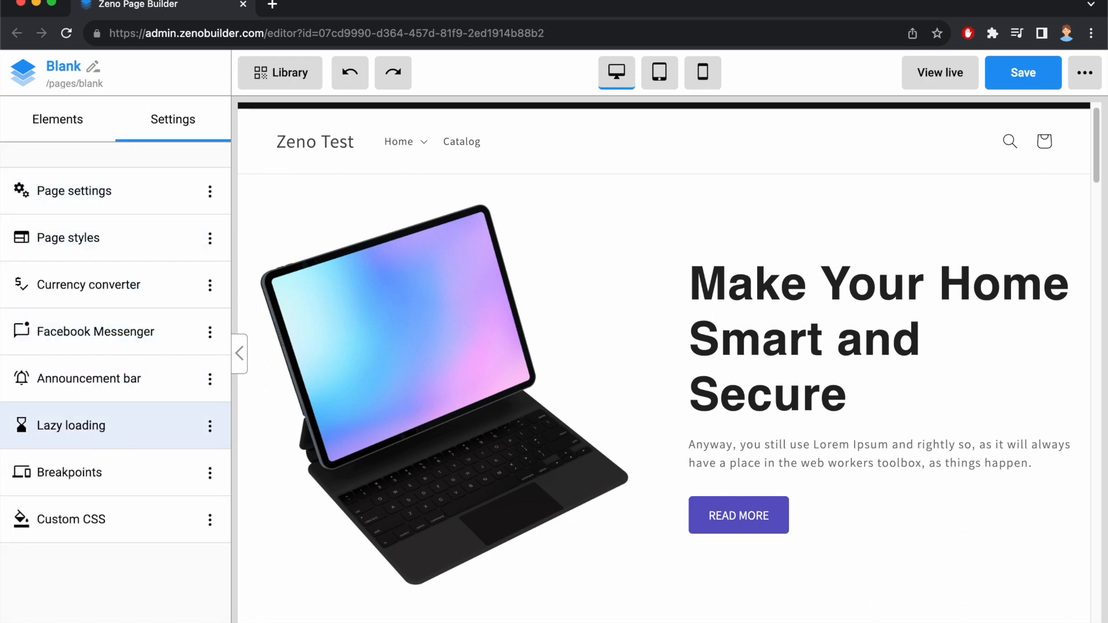
{"action": "left_click", "coordinate": [87, 425]}
{"action": "left_click", "coordinate": [182, 286]}
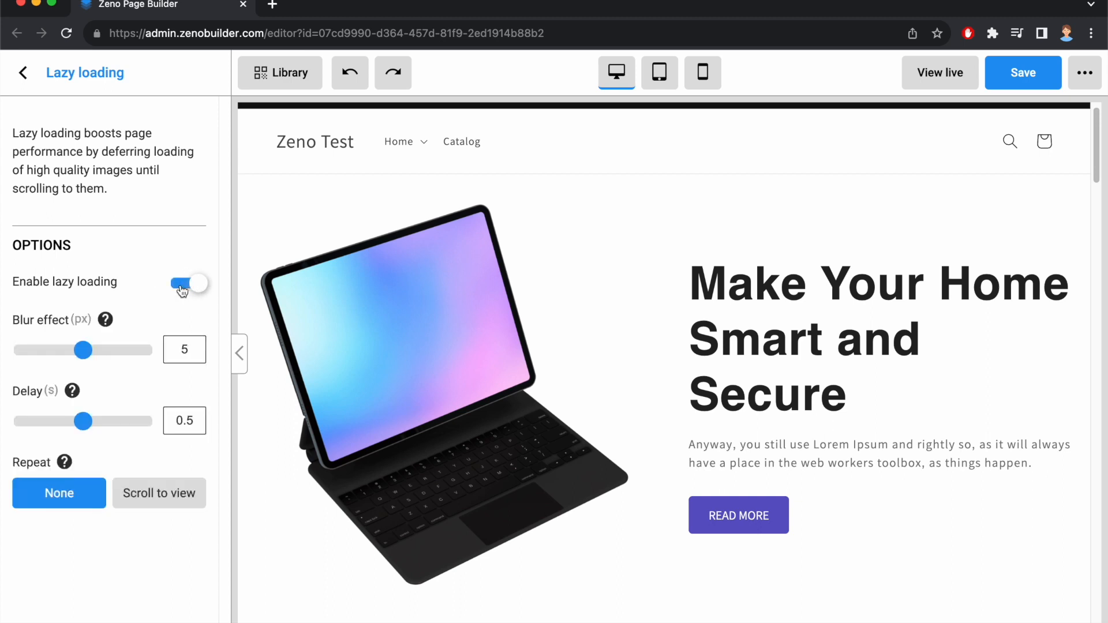
{"action": "left_click", "coordinate": [1047, 80]}
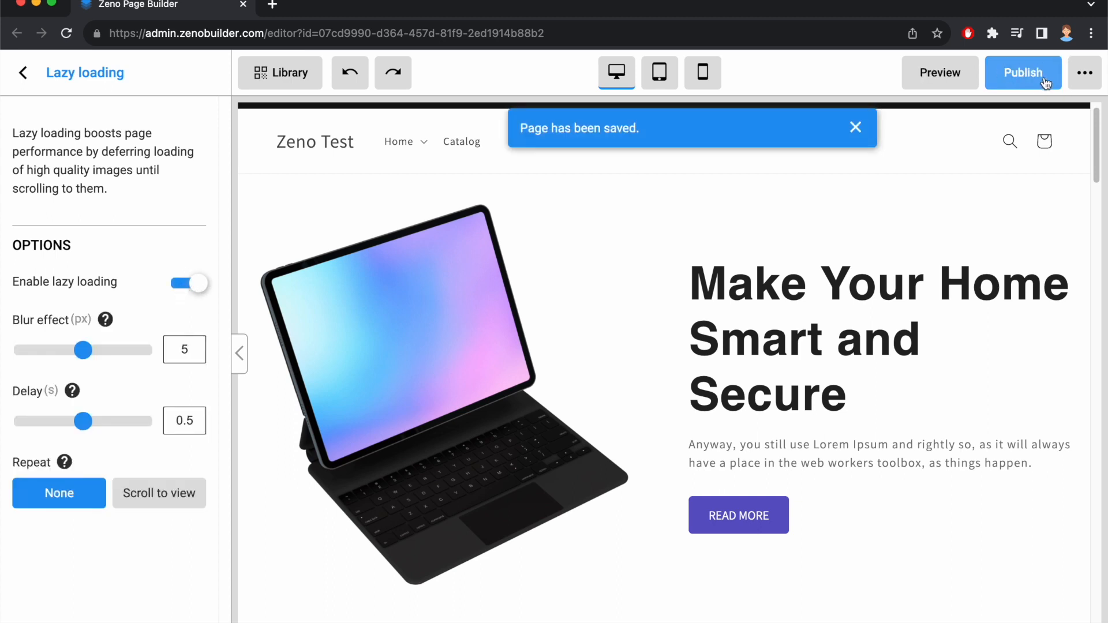
{"action": "left_click", "coordinate": [1045, 83]}
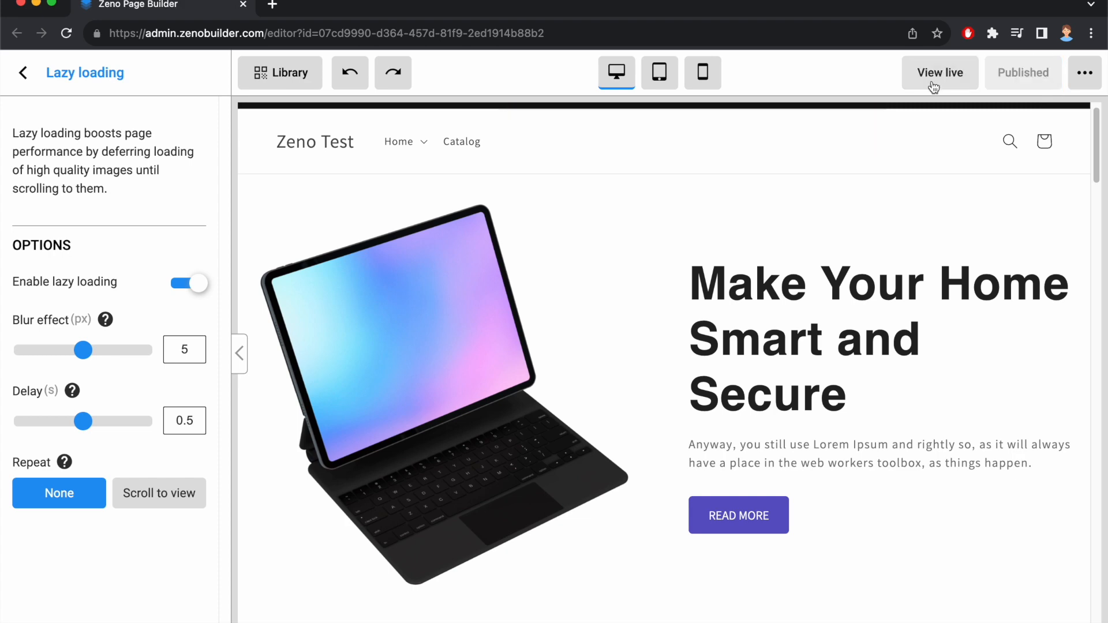
Step: Open the live page and examine how its images load all the way down the page
{"action": "left_click", "coordinate": [934, 86]}
{"action": "scroll", "coordinate": [428, 149], "scroll_direction": "down", "scroll_amount": 2}
{"action": "scroll", "coordinate": [430, 147], "scroll_direction": "down", "scroll_amount": 15}
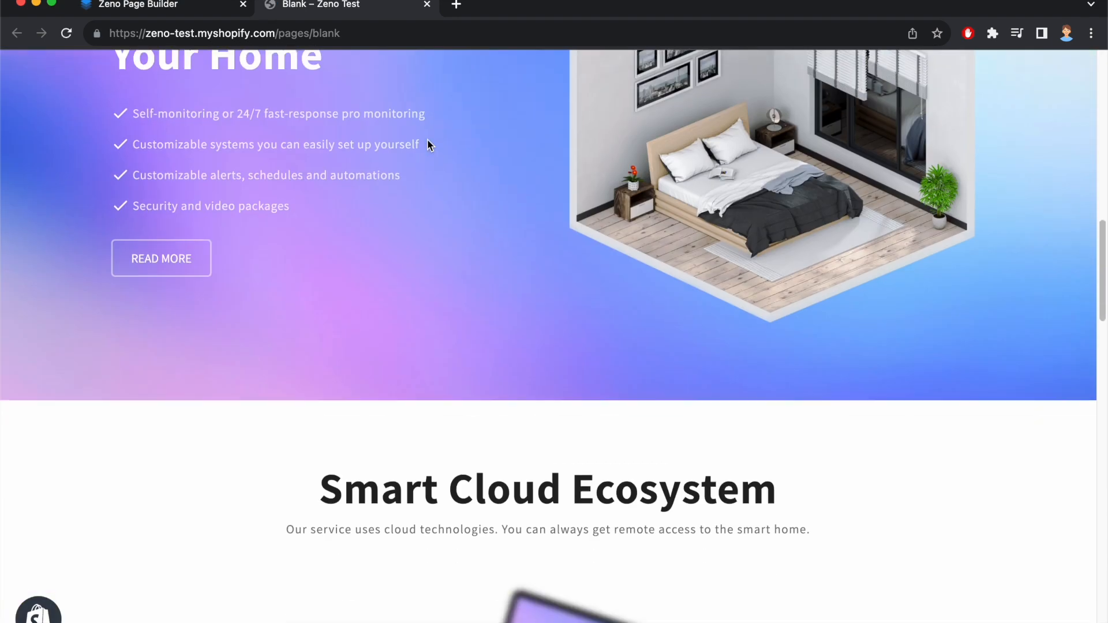
{"action": "scroll", "coordinate": [429, 143], "scroll_direction": "down", "scroll_amount": 20}
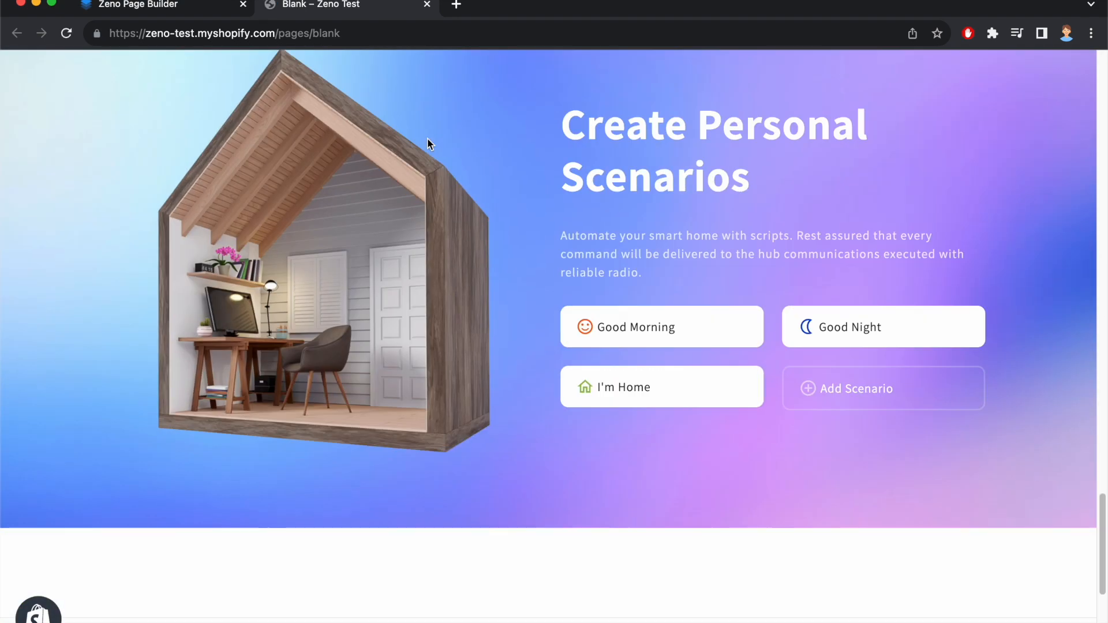